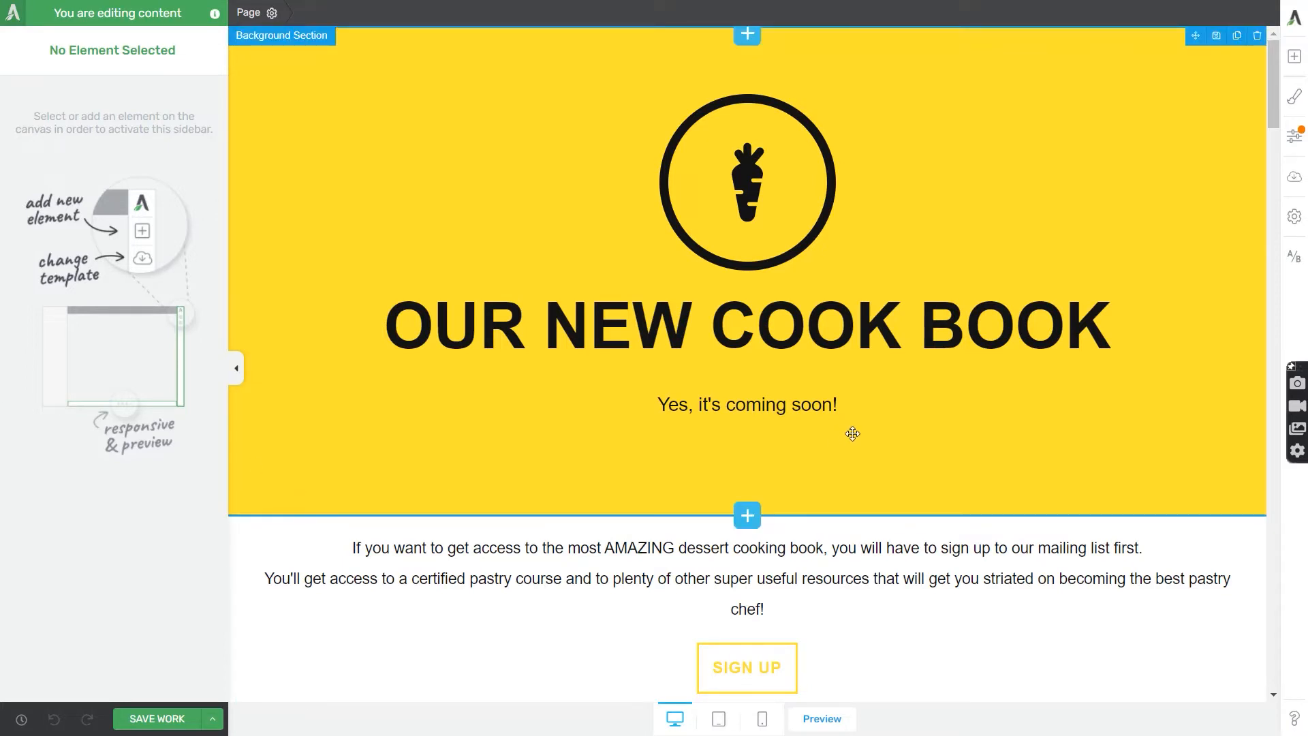
Add a Countdown element below the "Yes, it's coming soon!" text using the Countdown timer 01 template
click(1294, 55)
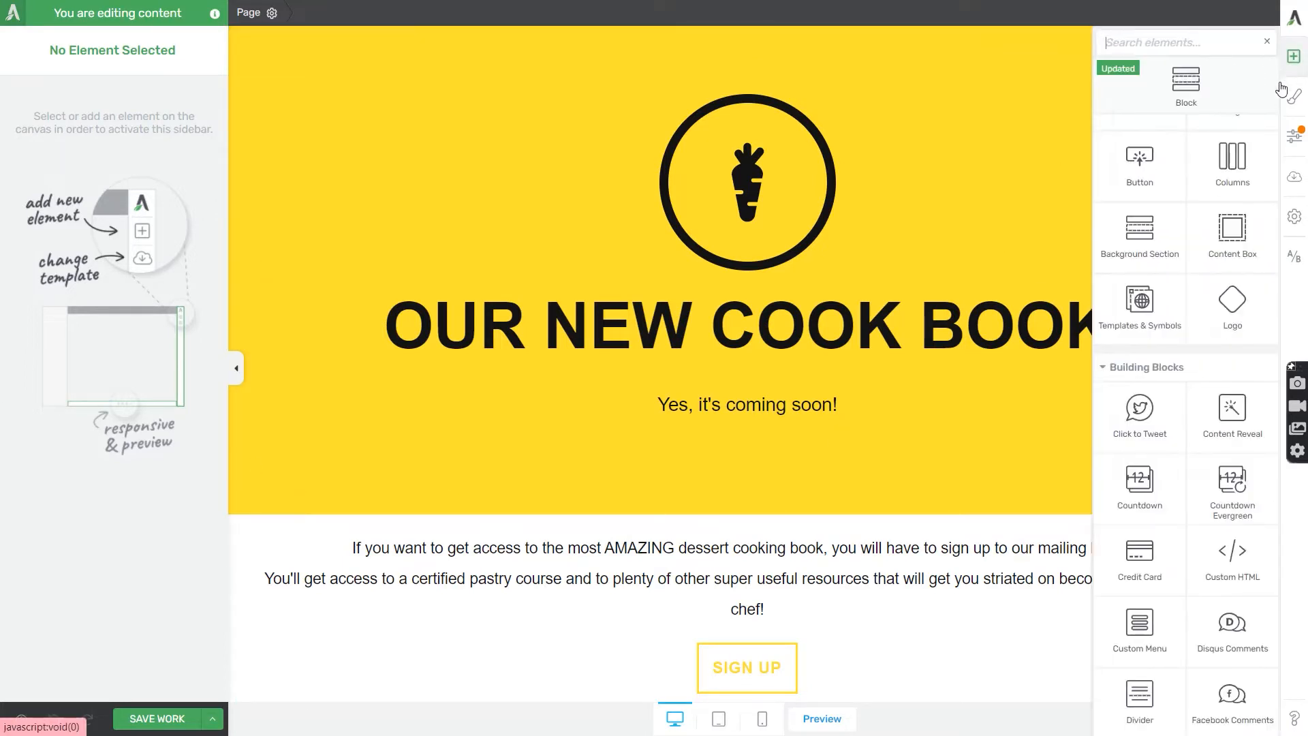
drag(1136, 480, 782, 438)
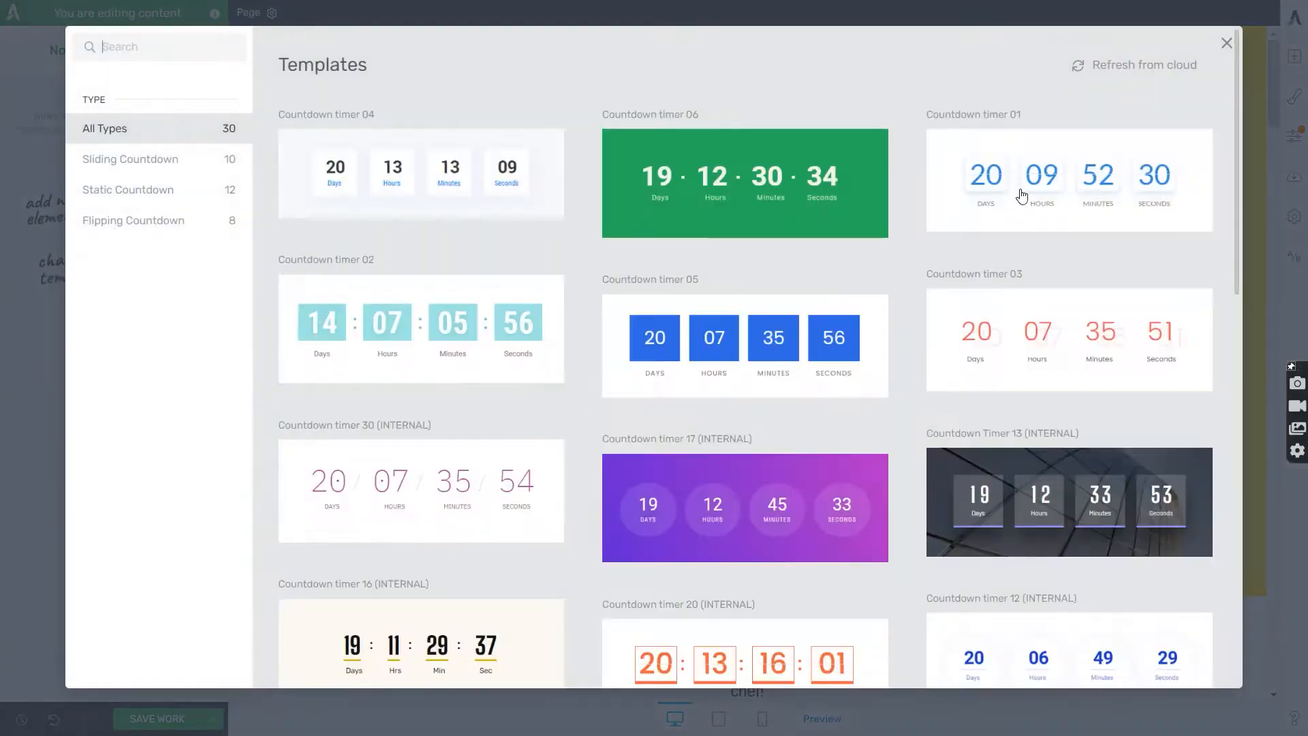
click(380, 205)
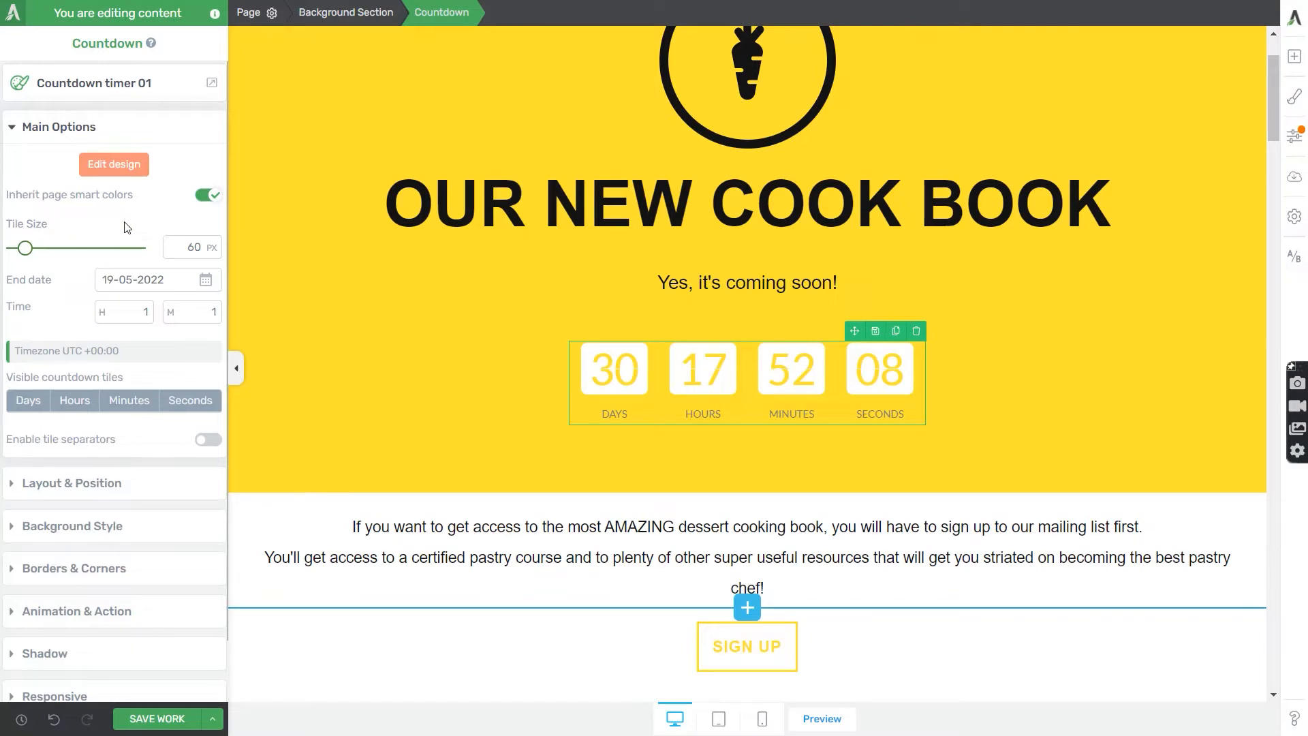
Switch the countdown to the Countdown timer 27 (INTERNAL) template and open its design for editing
click(143, 95)
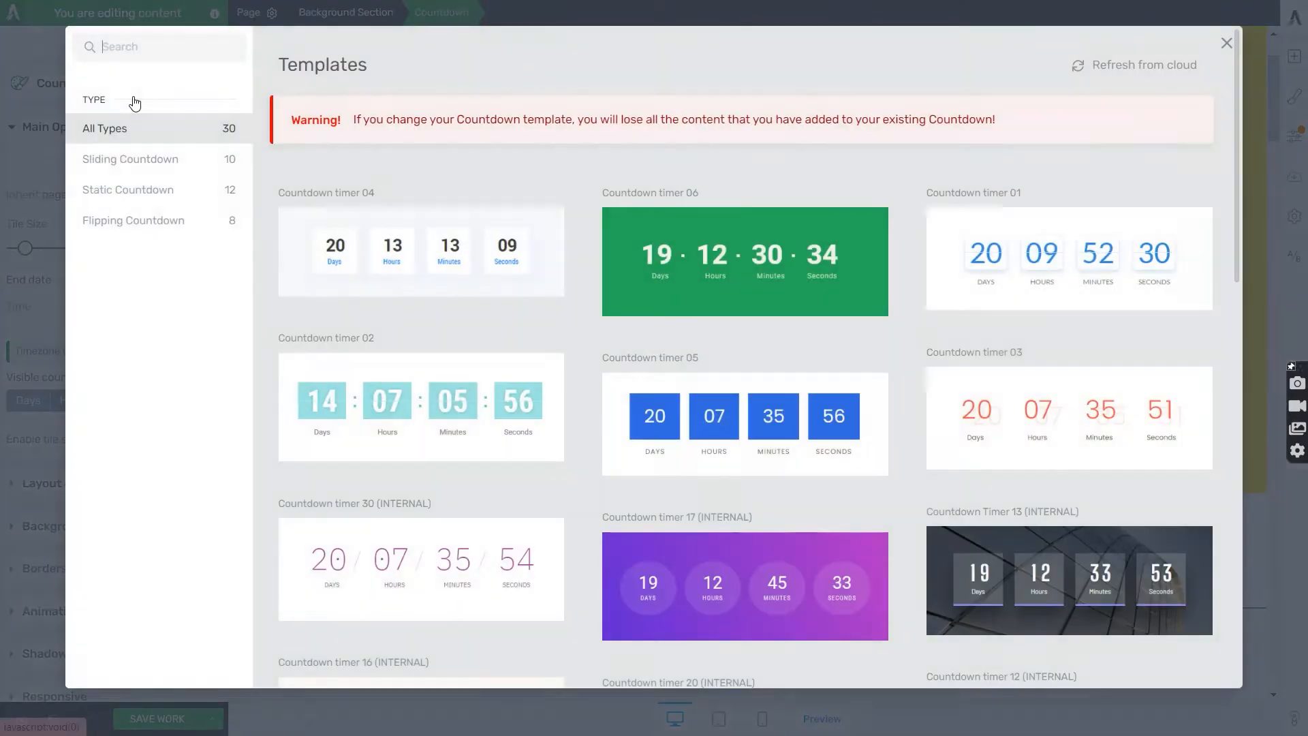
scroll(867, 272, down, 5)
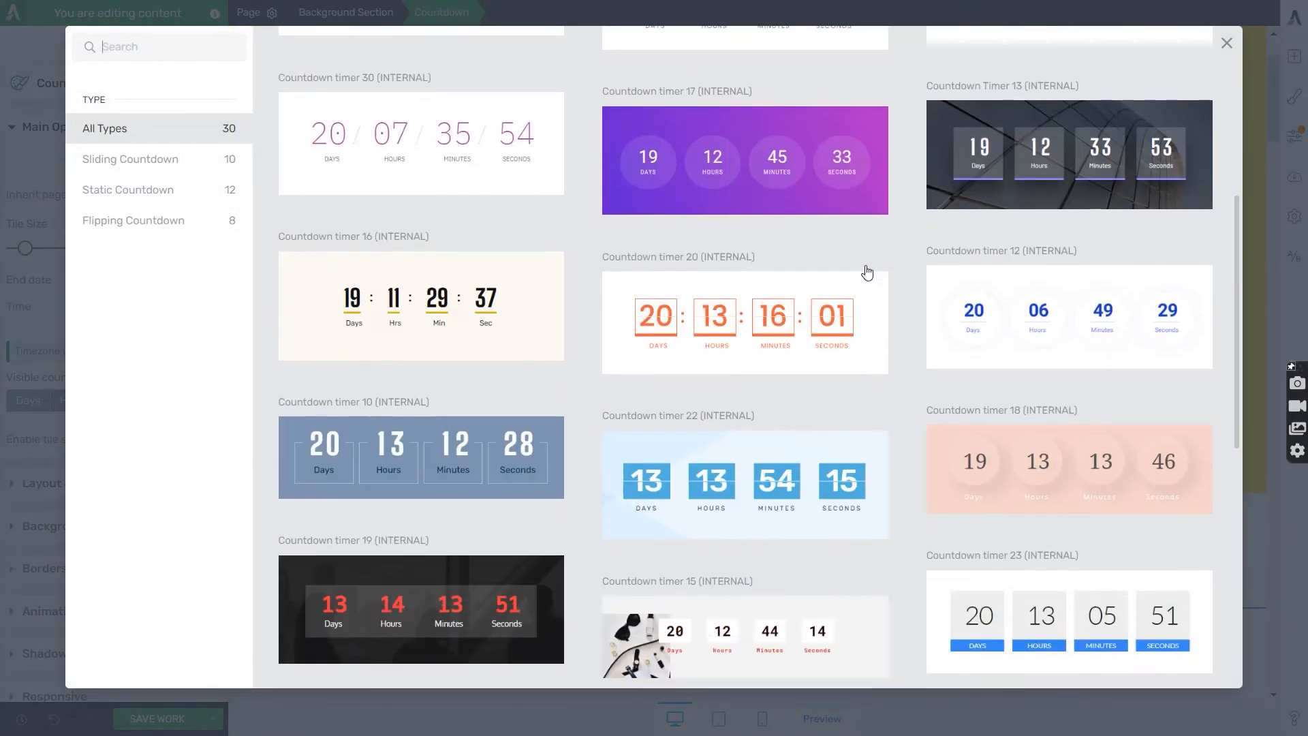
scroll(867, 272, down, 1)
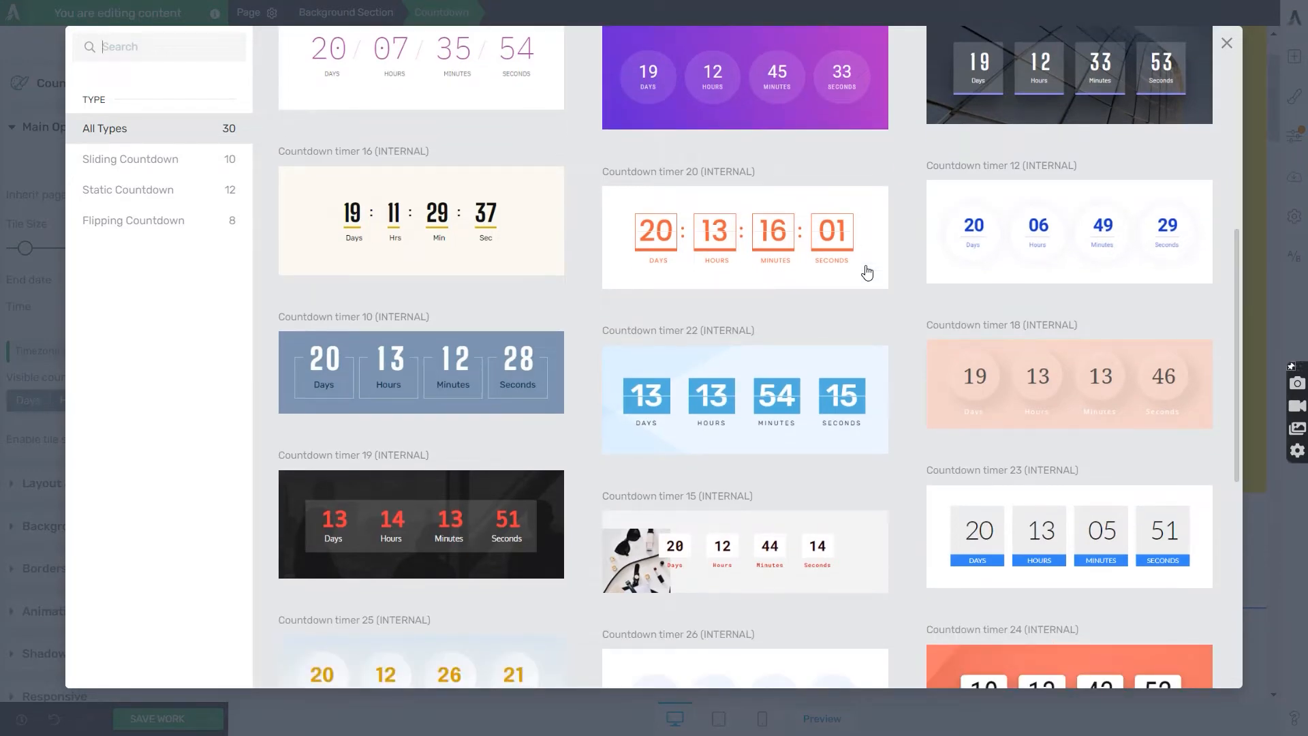
scroll(867, 272, down, 6)
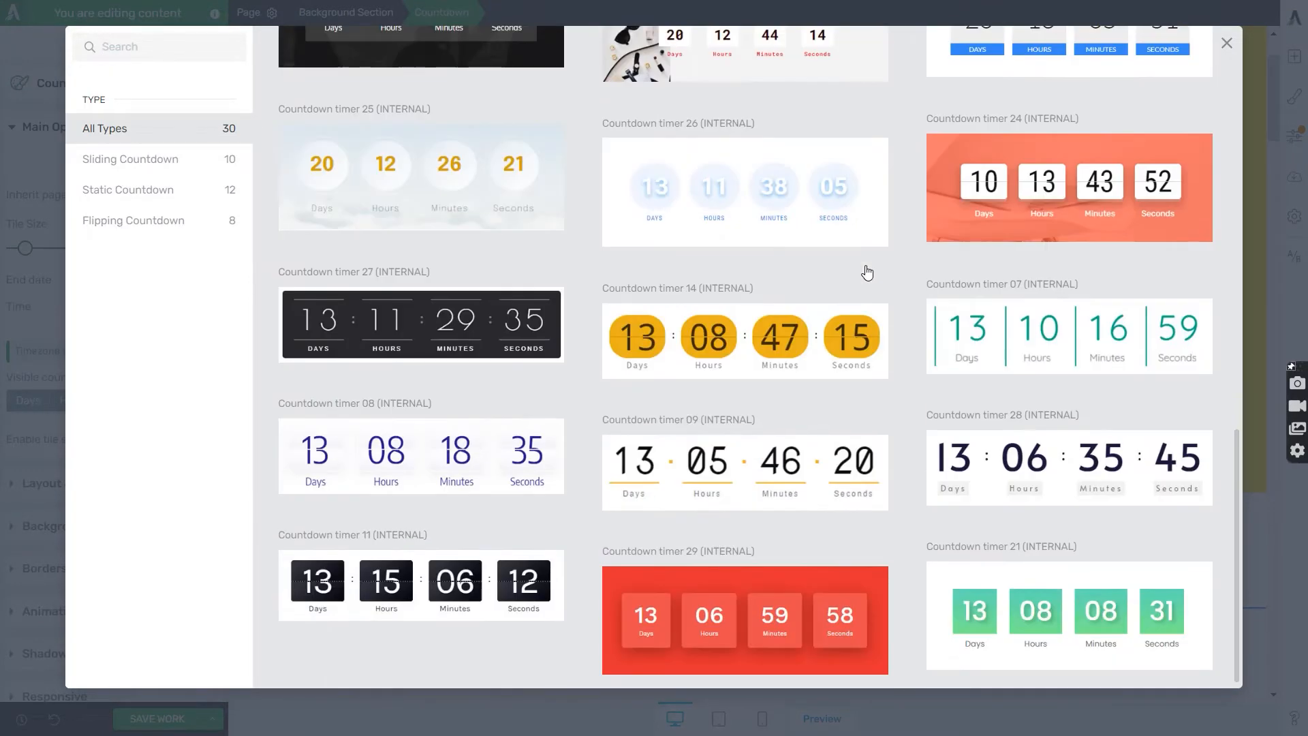
click(356, 317)
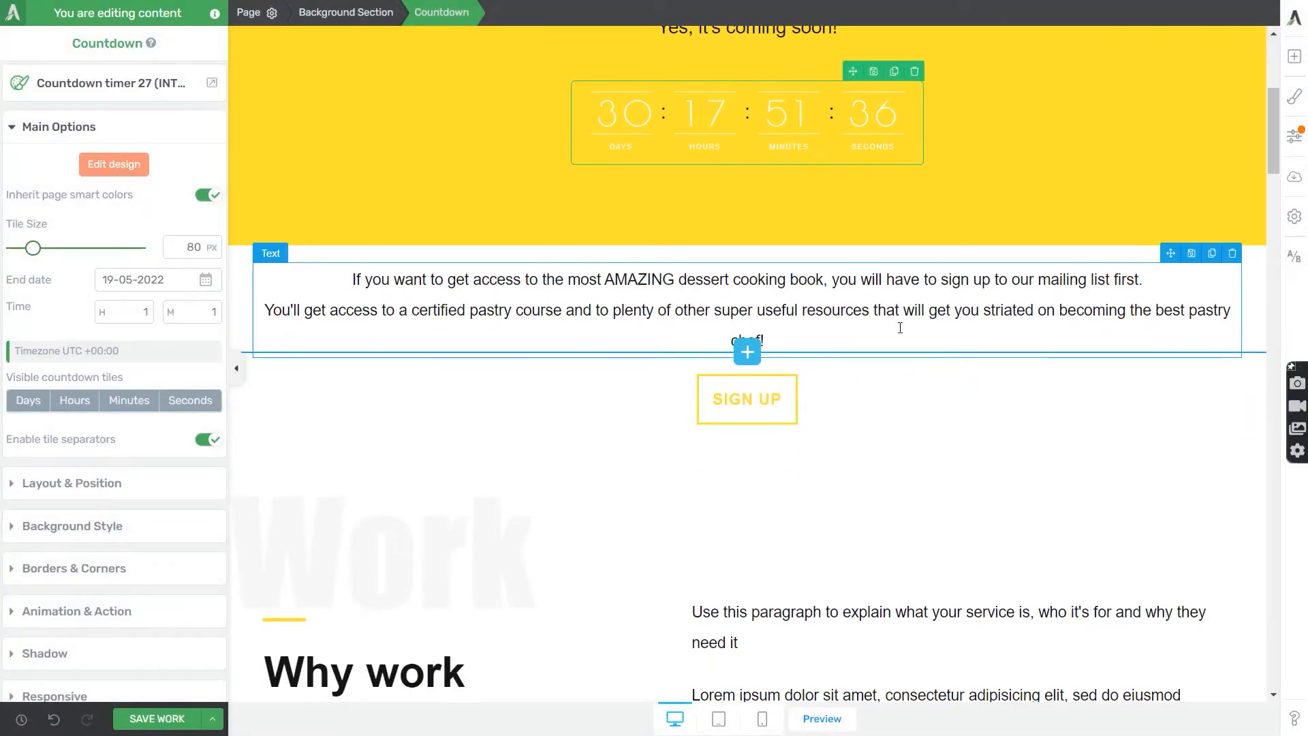
scroll(900, 328, up, 5)
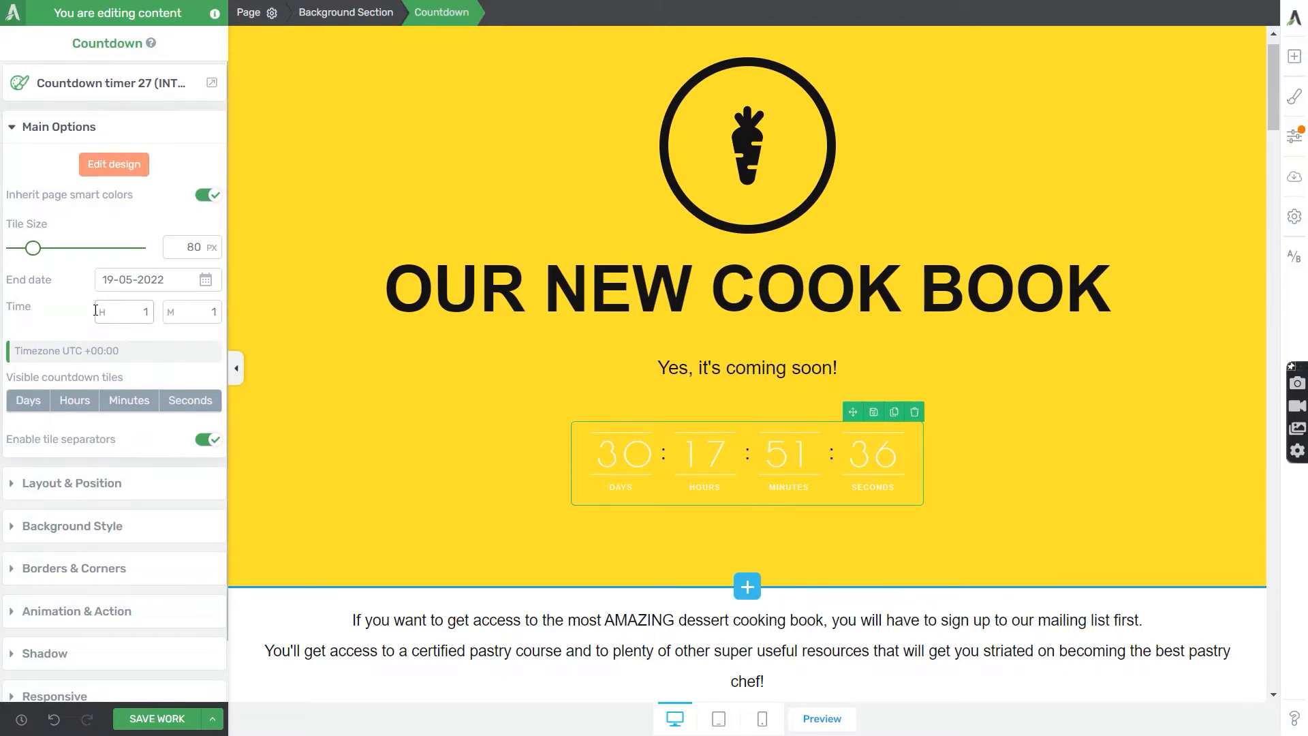
click(112, 167)
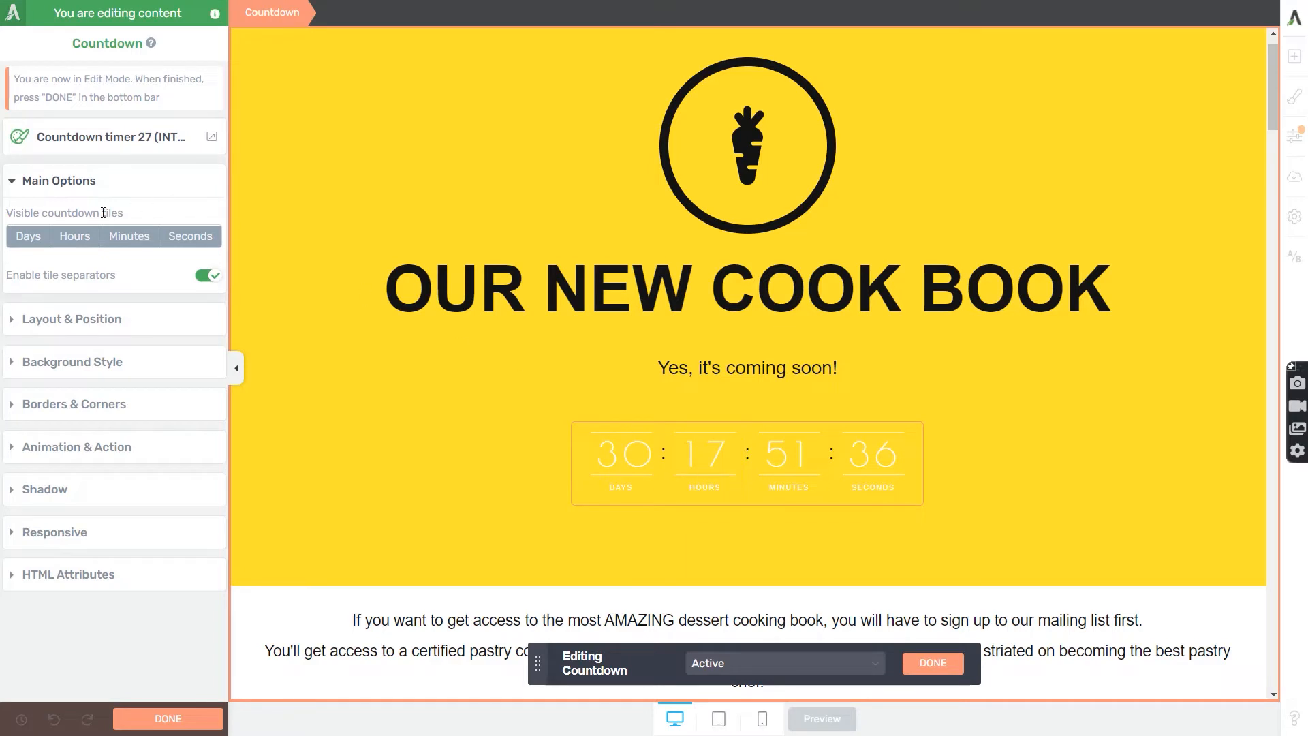
Turn the Days tile and the tile separators off and back on
click(20, 242)
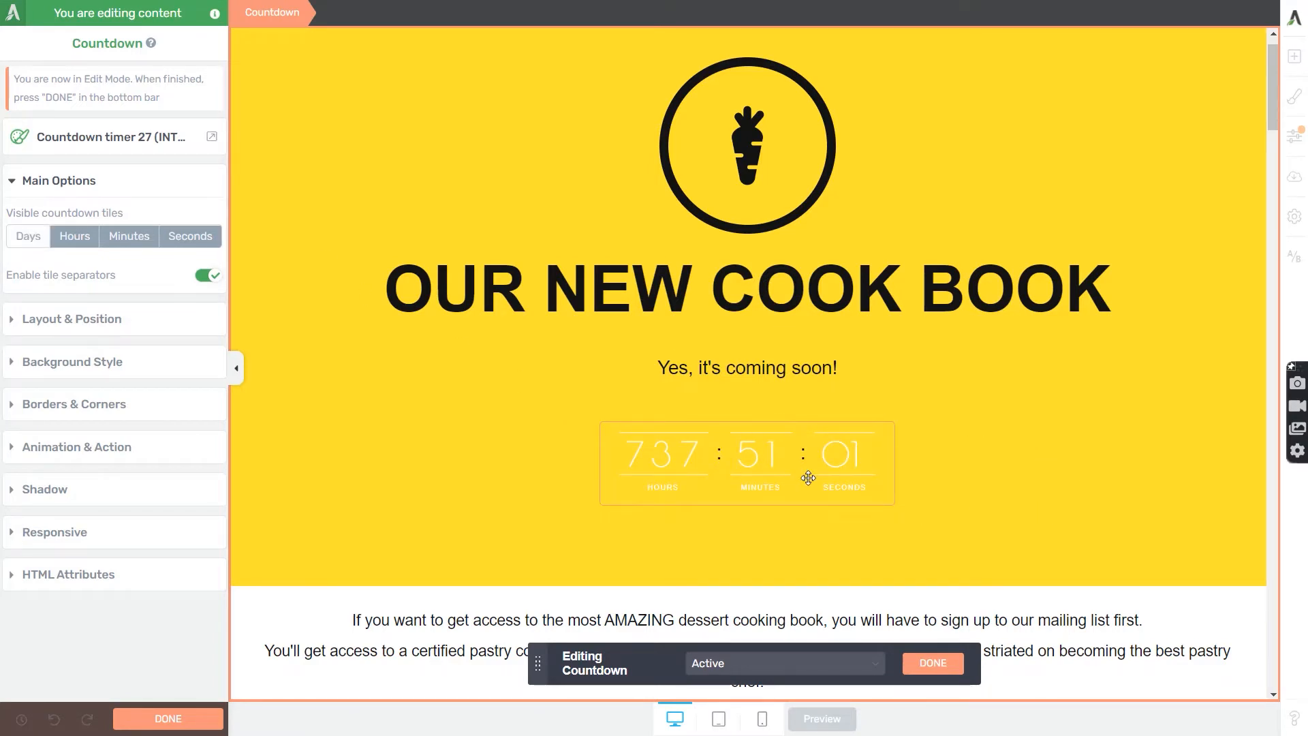
click(28, 237)
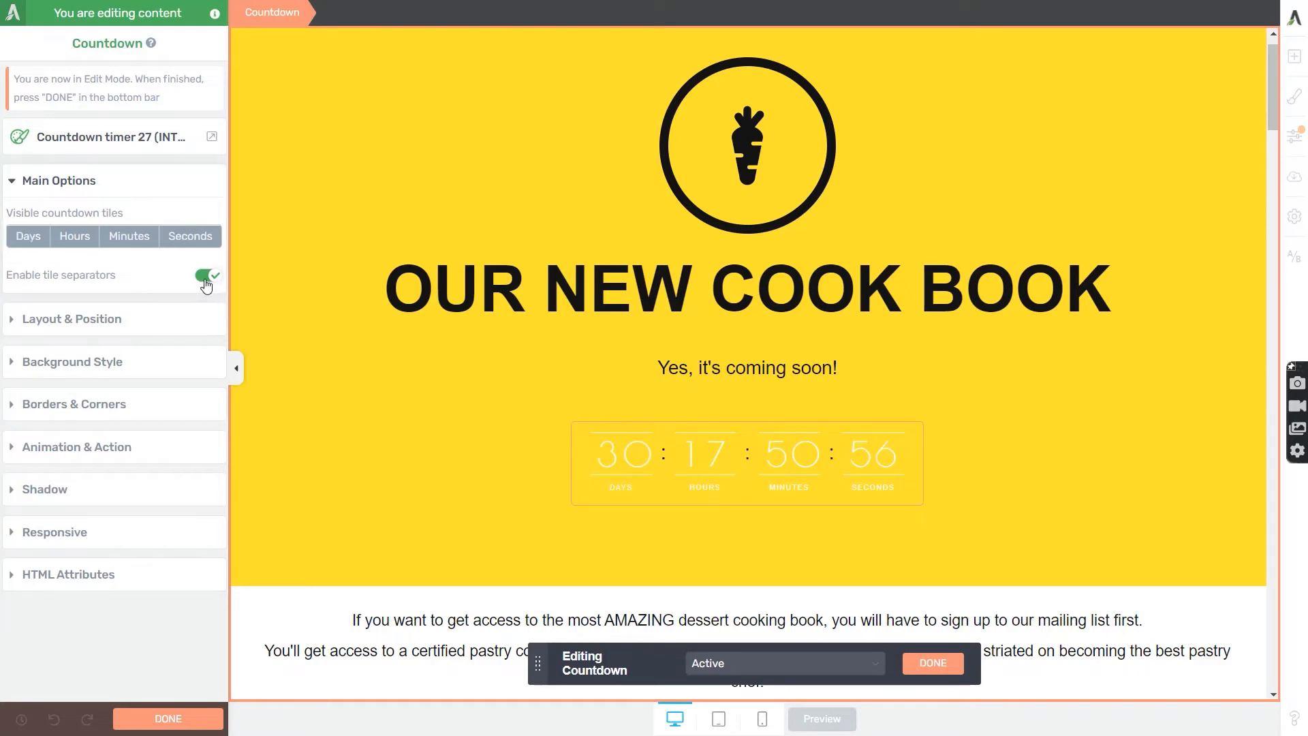
click(206, 277)
click(206, 279)
Try ">" as the character for the grouped countdown separators, and restore it to ":"
click(665, 455)
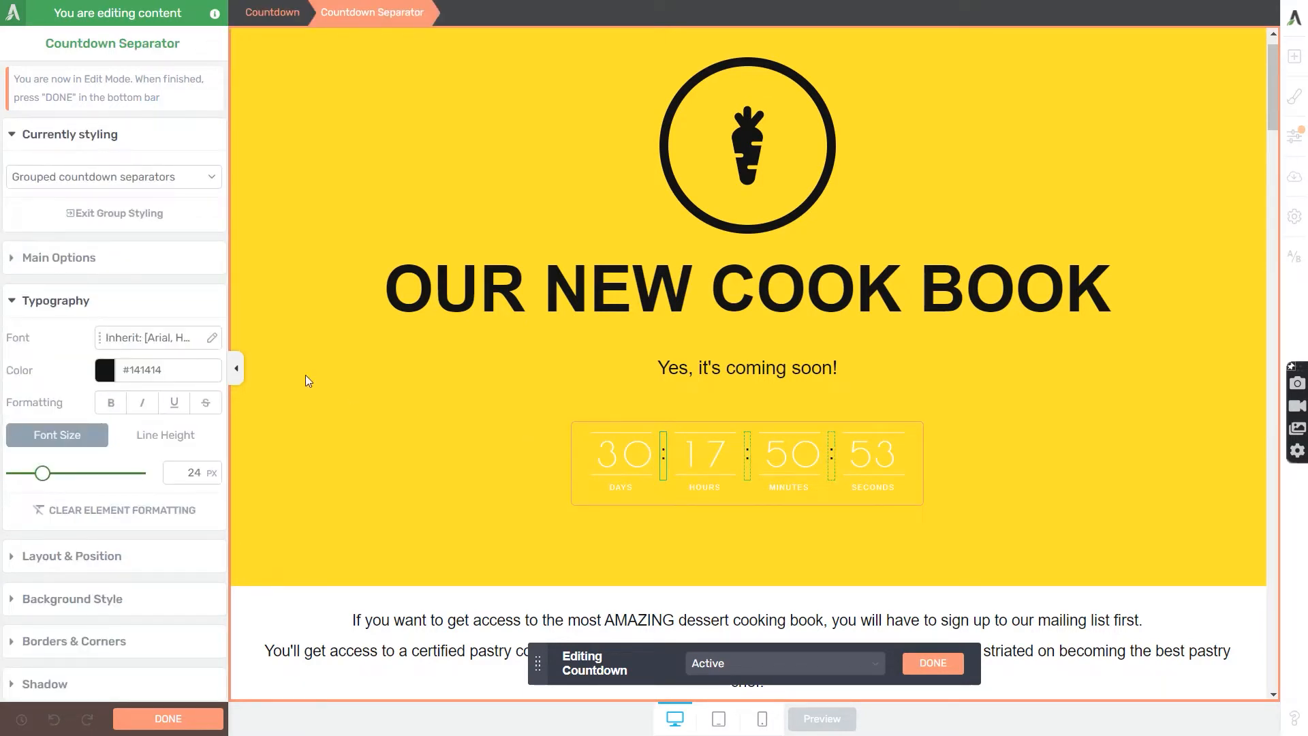
click(59, 258)
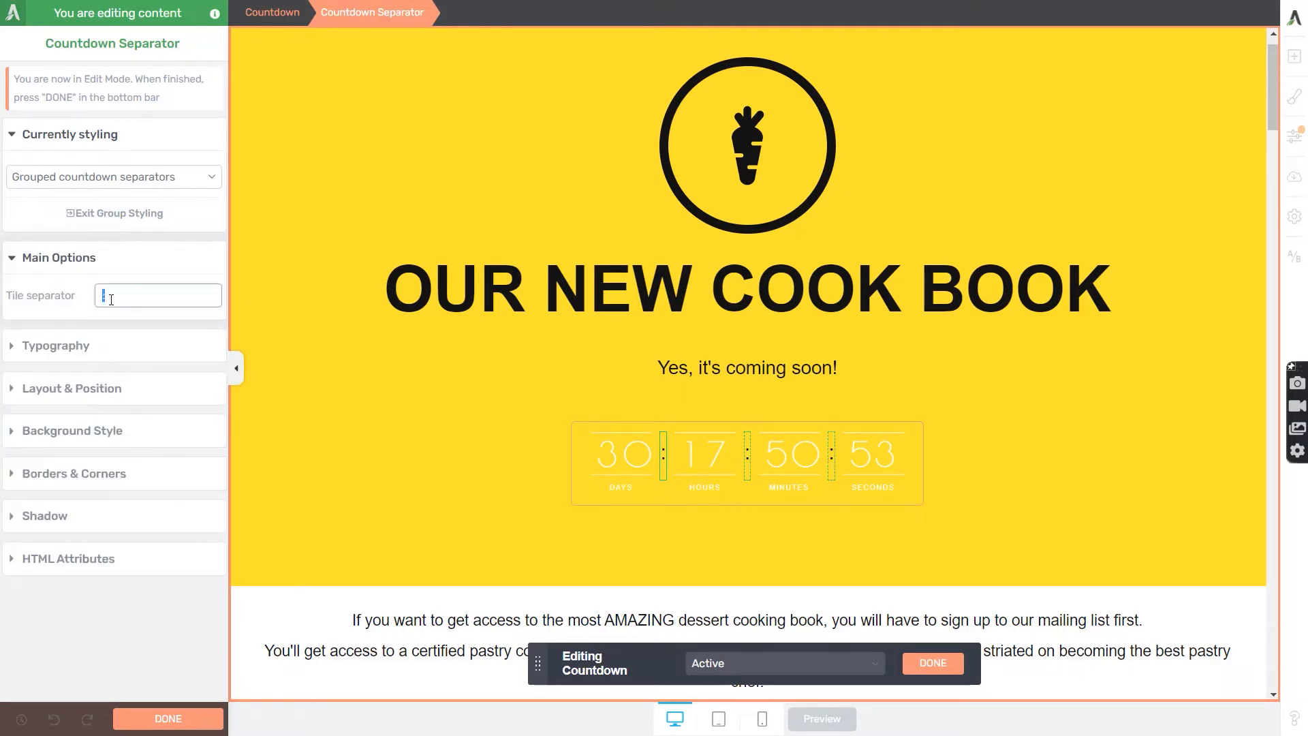
text(>)
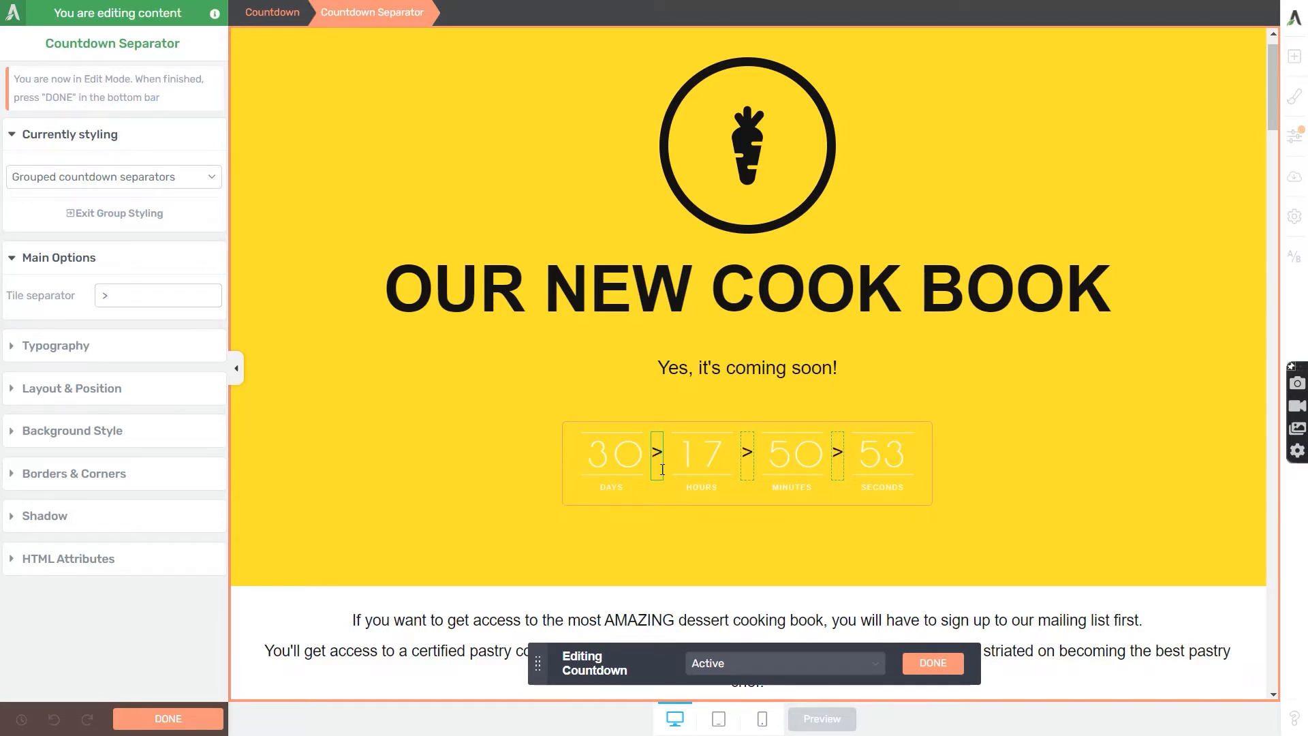
double_click(105, 295)
text(:)
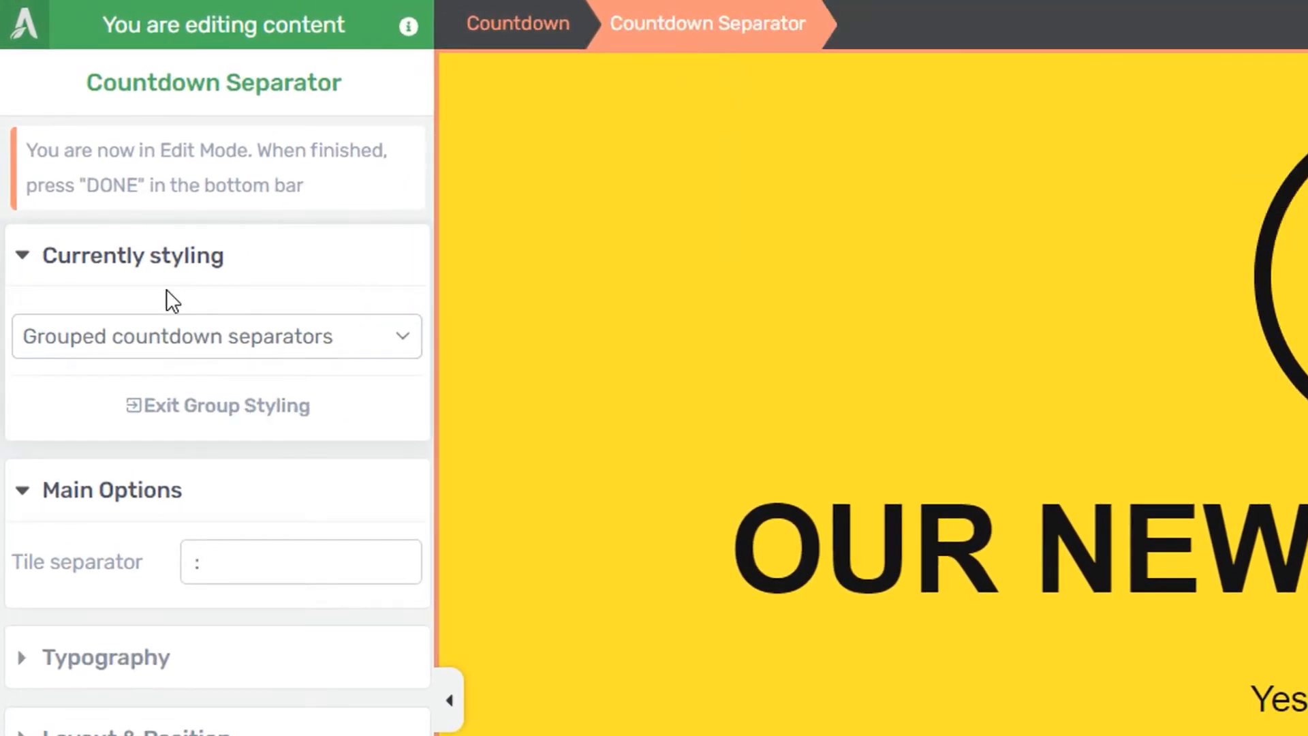
Style the grouped countdown labels with the colour #000000 and bold formatting
click(377, 341)
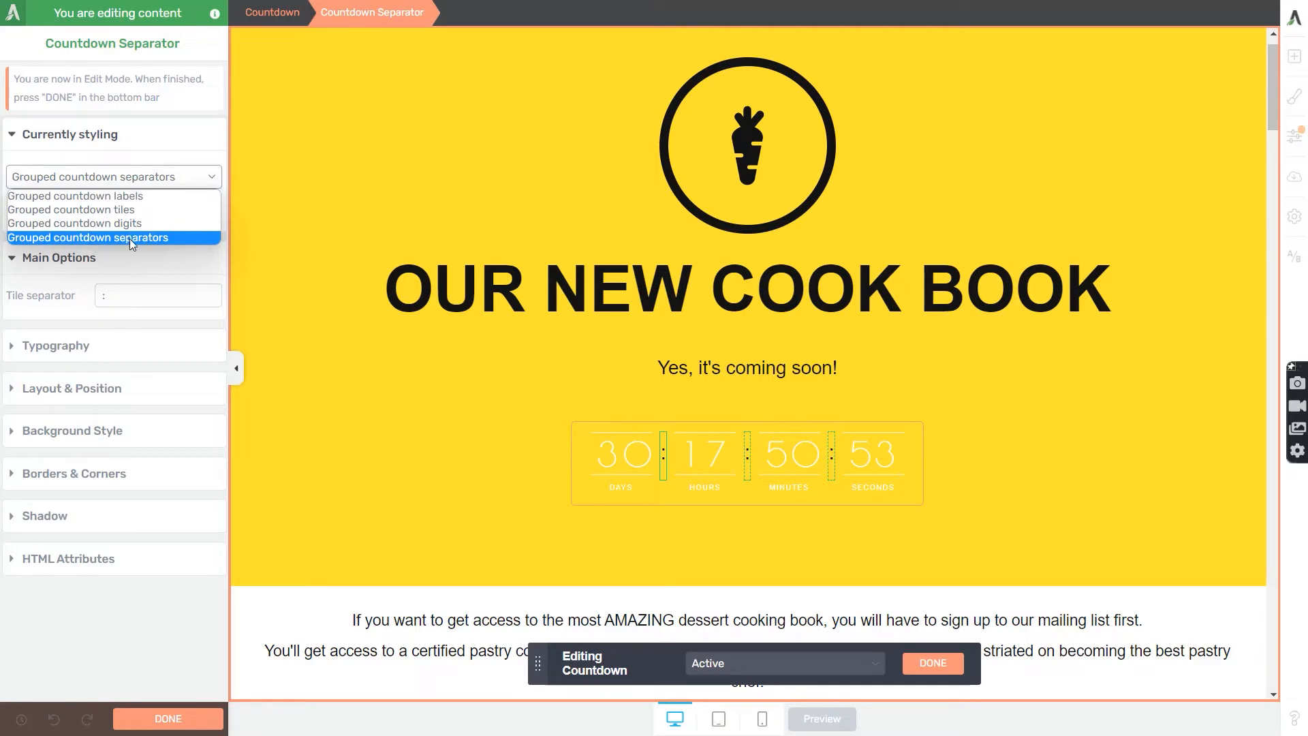
click(135, 239)
click(136, 177)
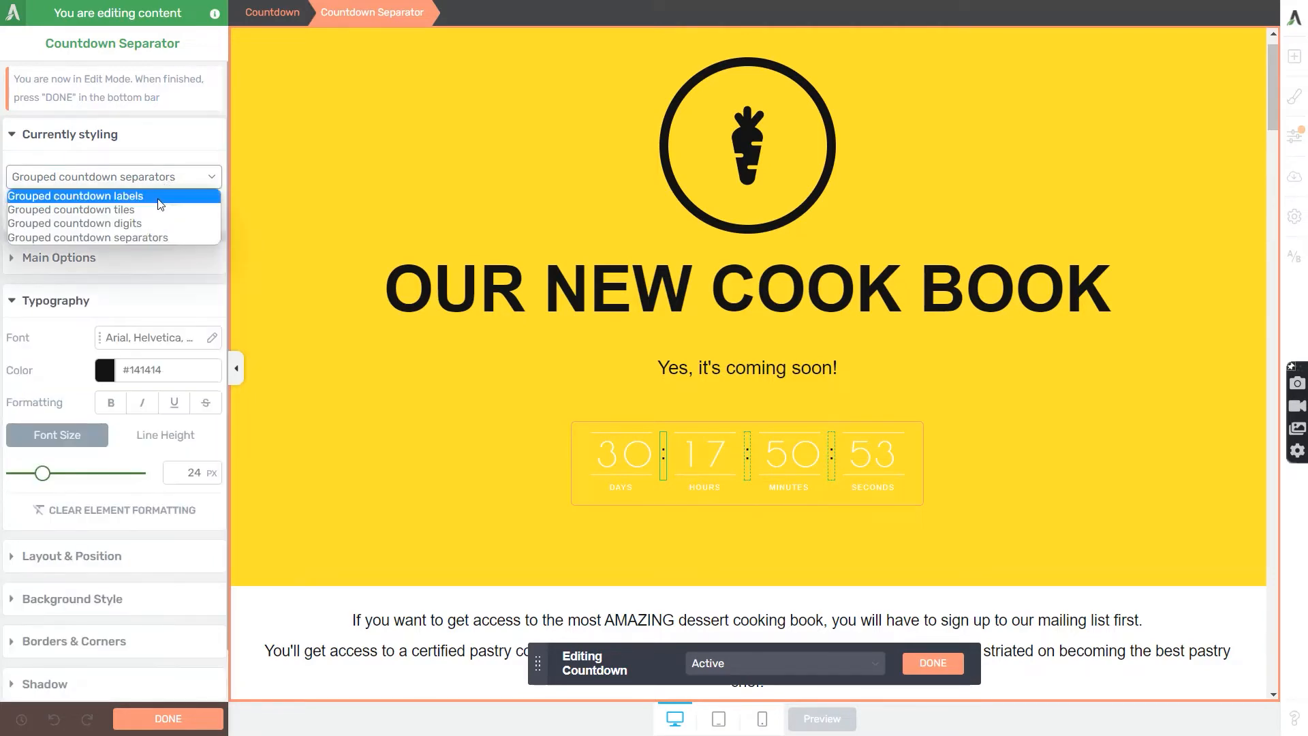
click(147, 199)
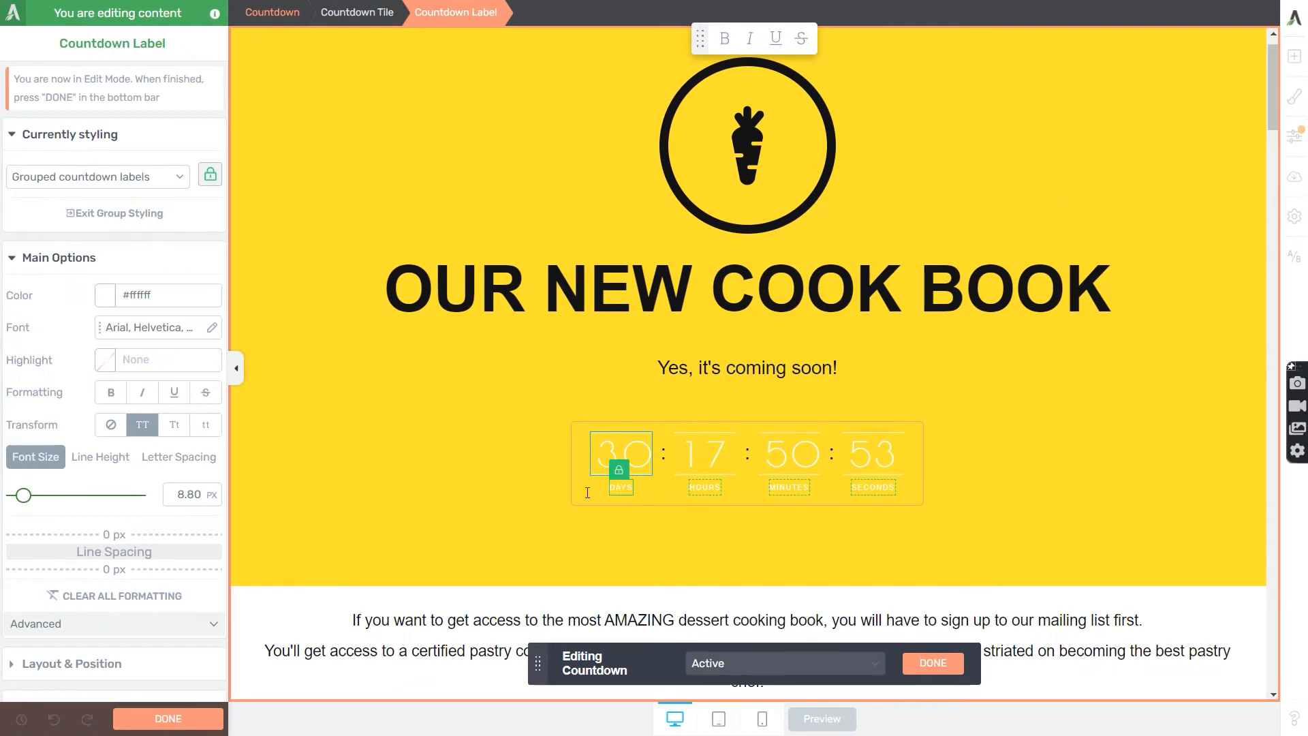
click(108, 300)
drag(110, 303, 115, 470)
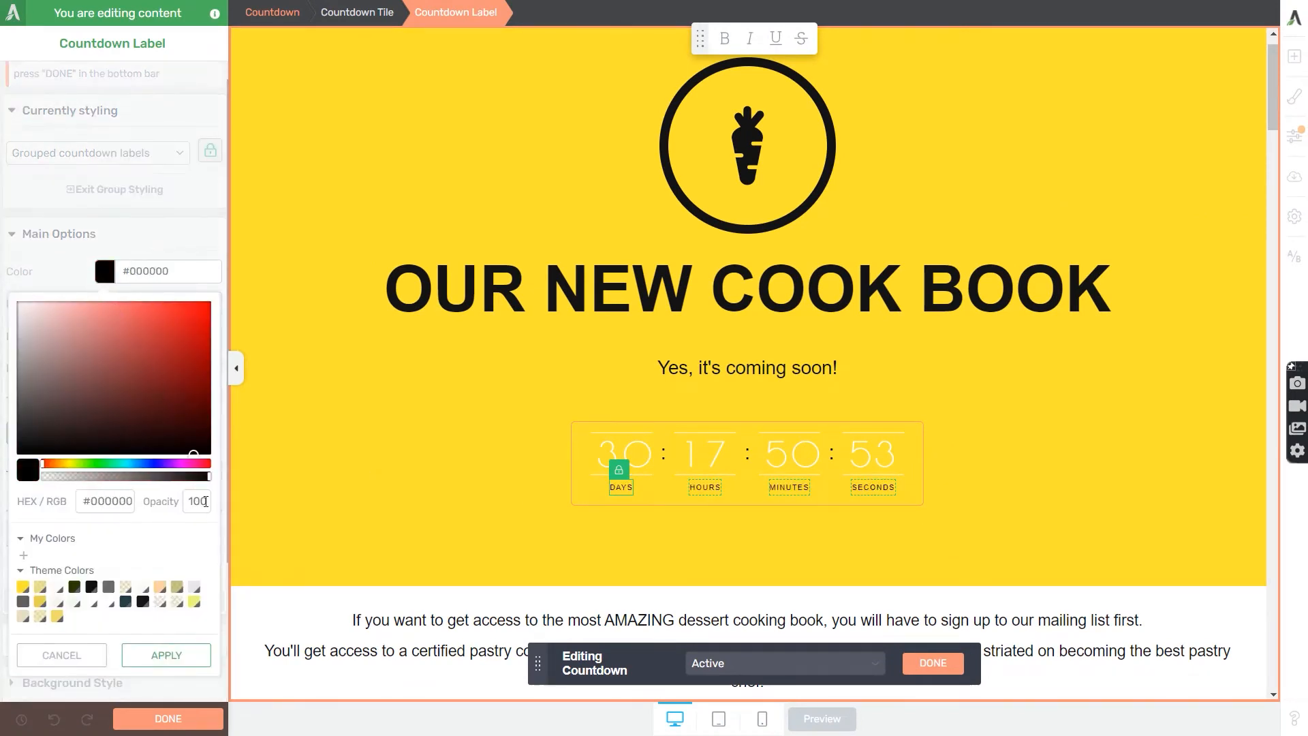
click(107, 377)
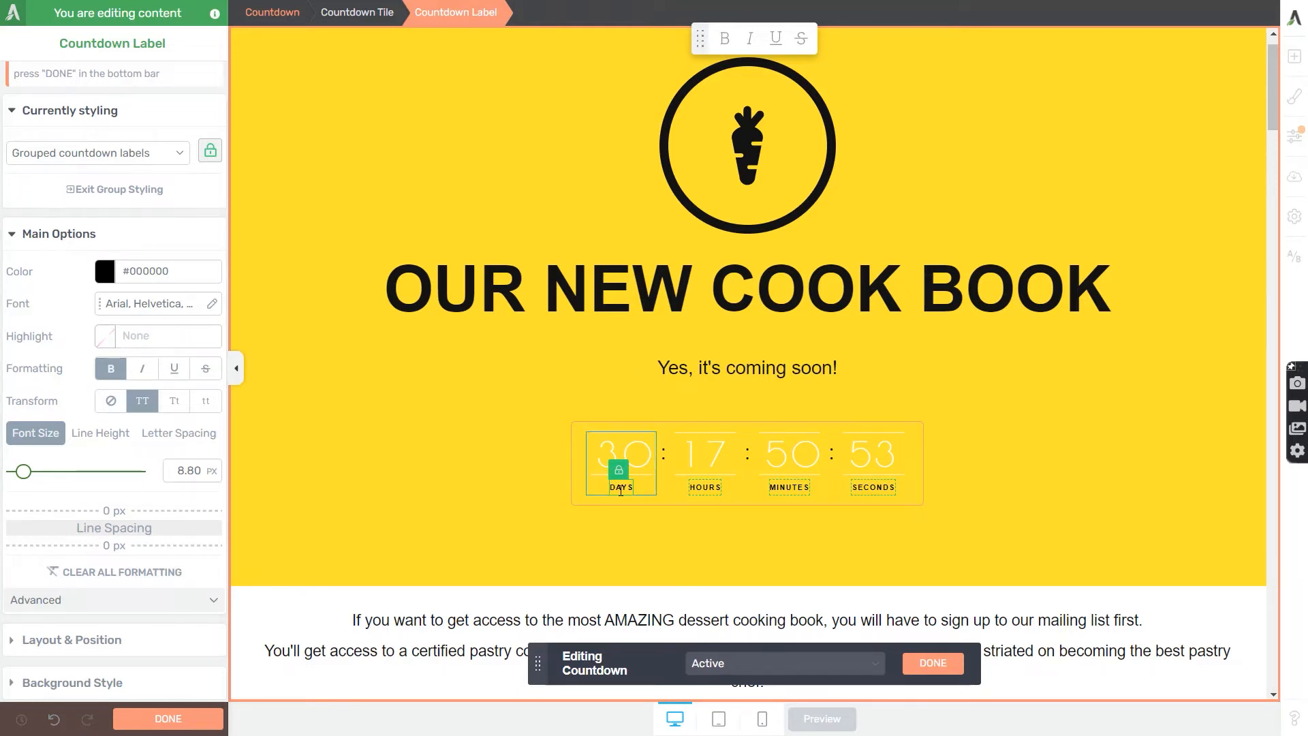
Unlock group styling for the days label and make that label alone italic and lowercase
click(209, 154)
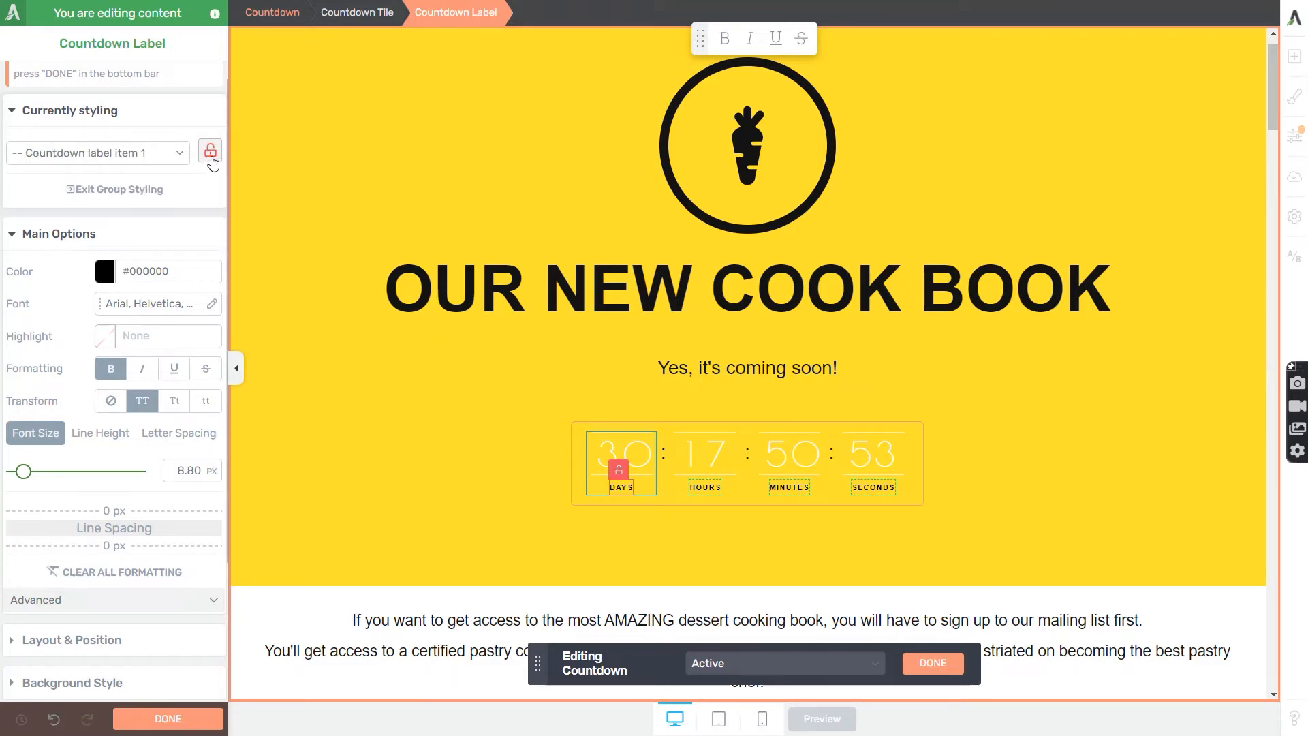
click(210, 154)
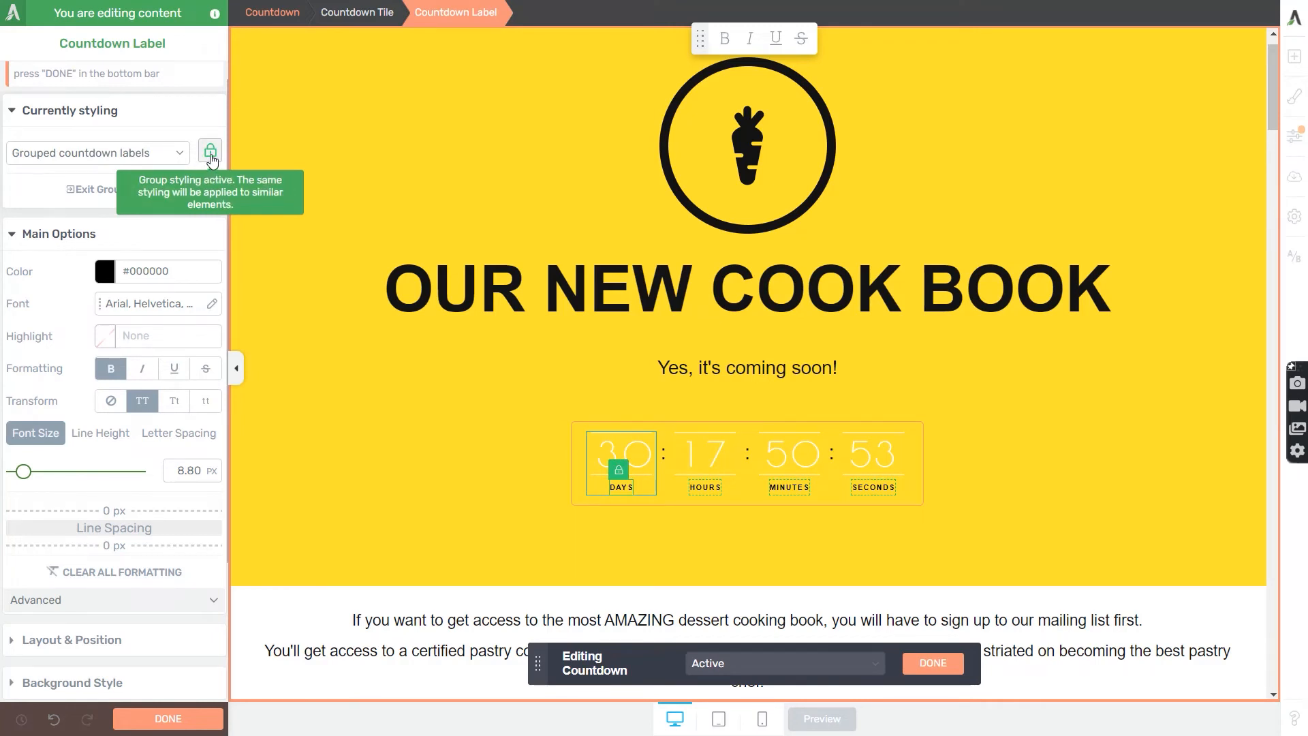
click(211, 156)
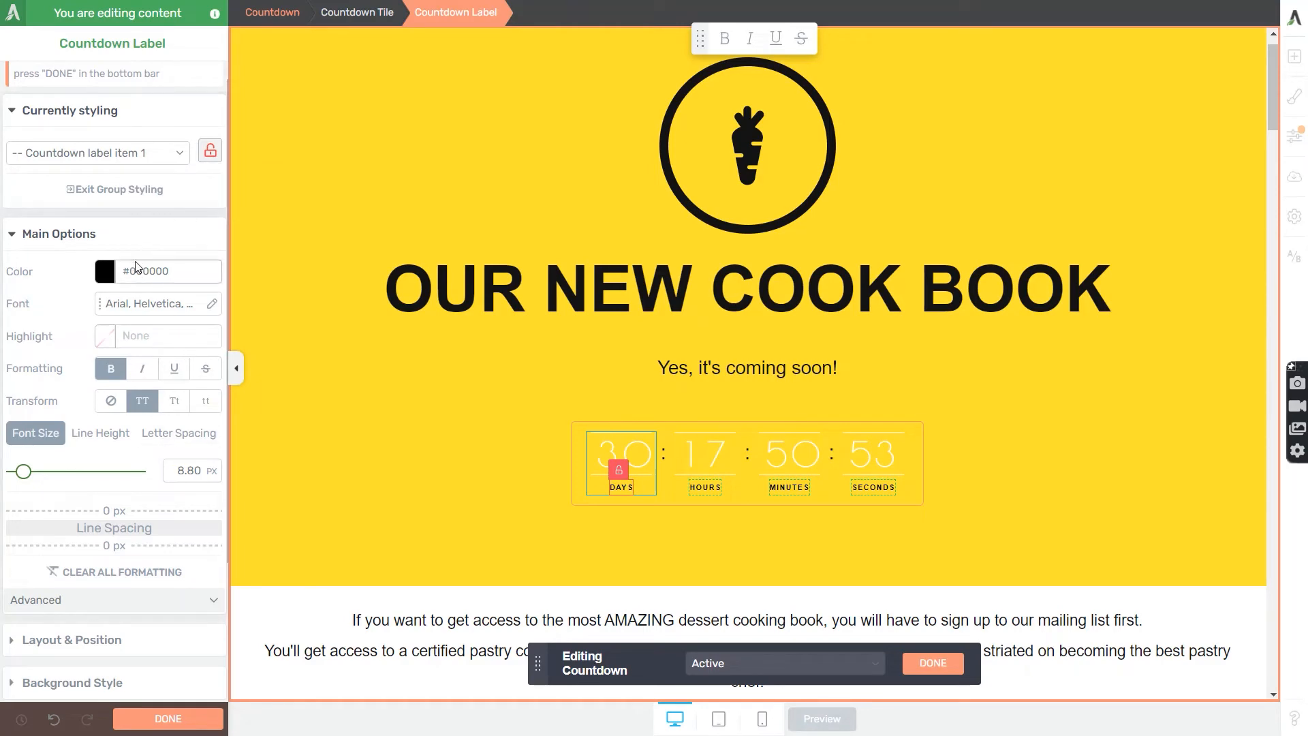
click(146, 370)
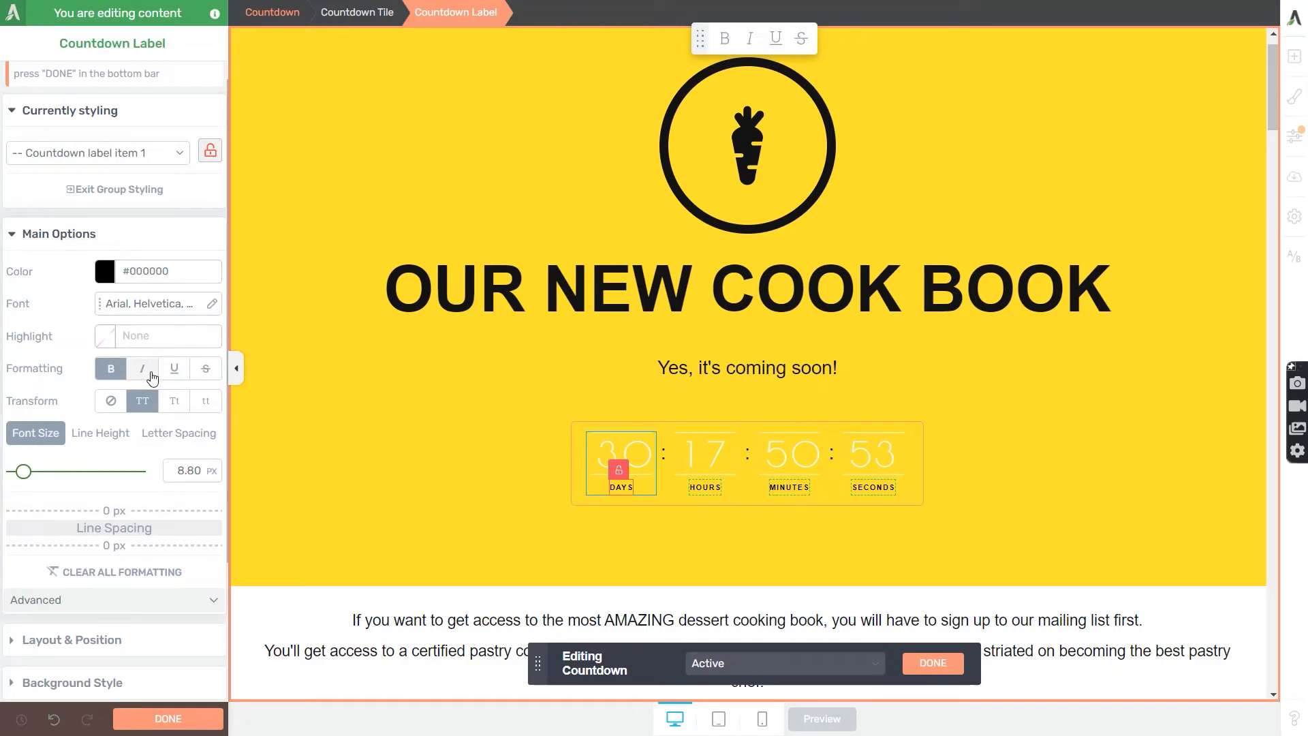
click(205, 401)
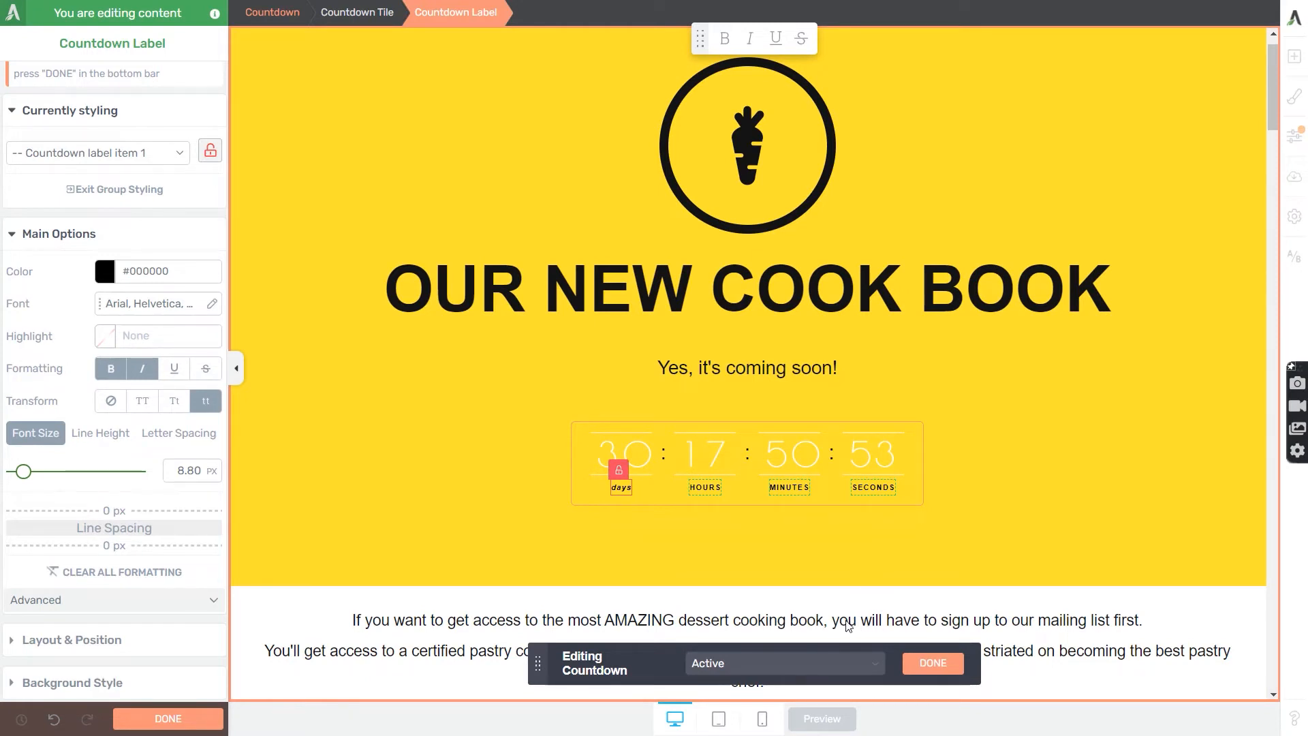
Look at the countdown's Expired state, return it to Active and finish the design editing
click(833, 667)
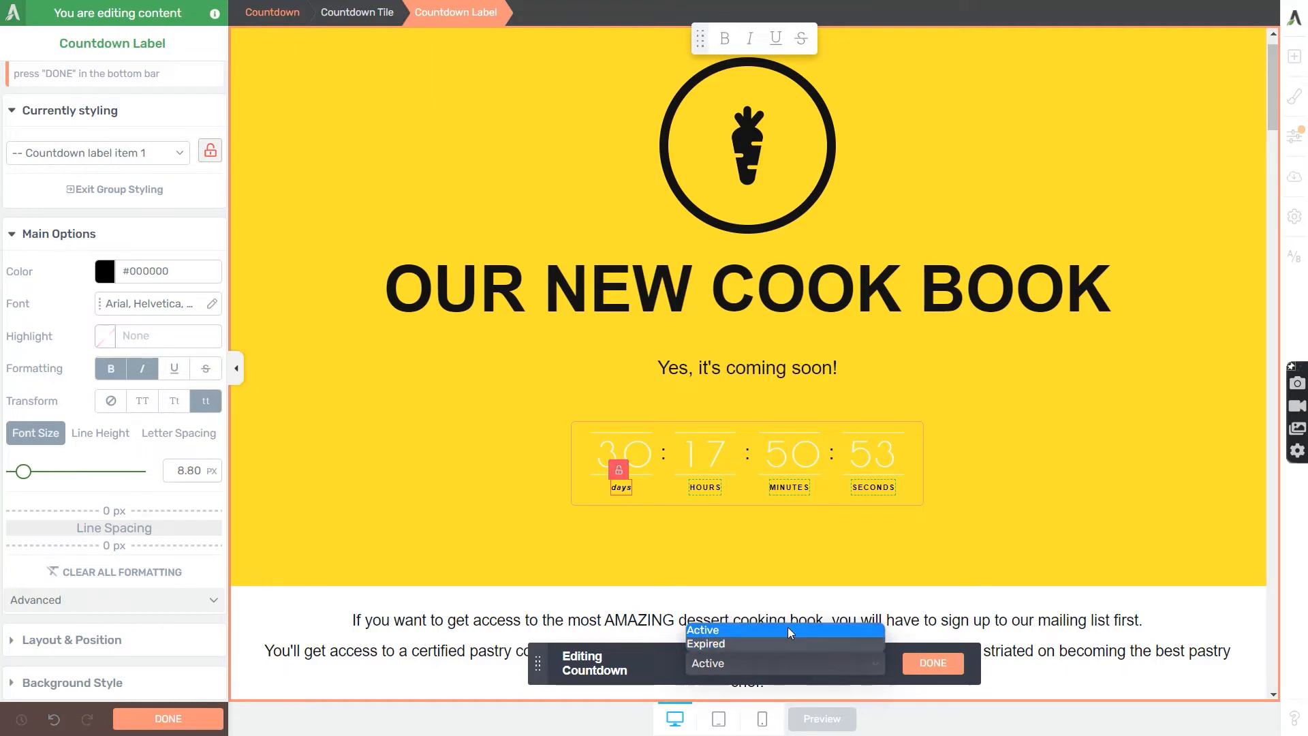
click(722, 644)
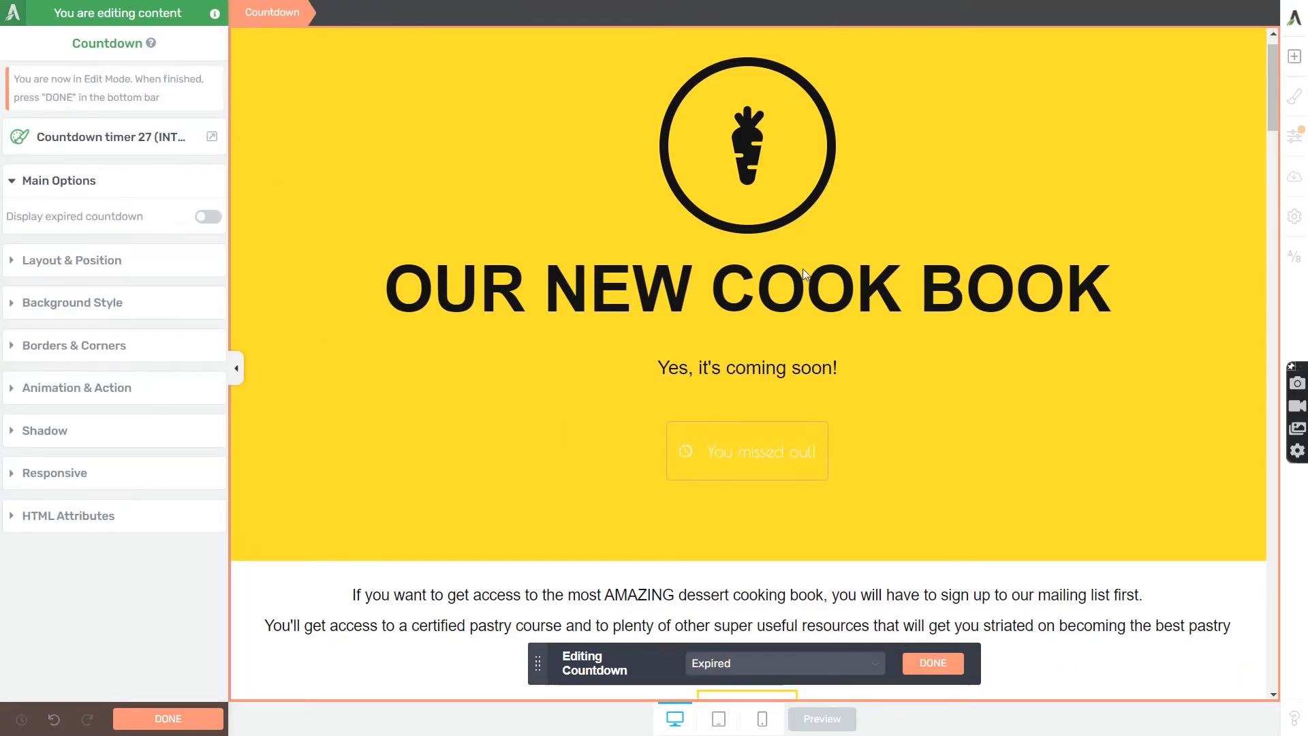
click(725, 458)
click(840, 665)
click(828, 629)
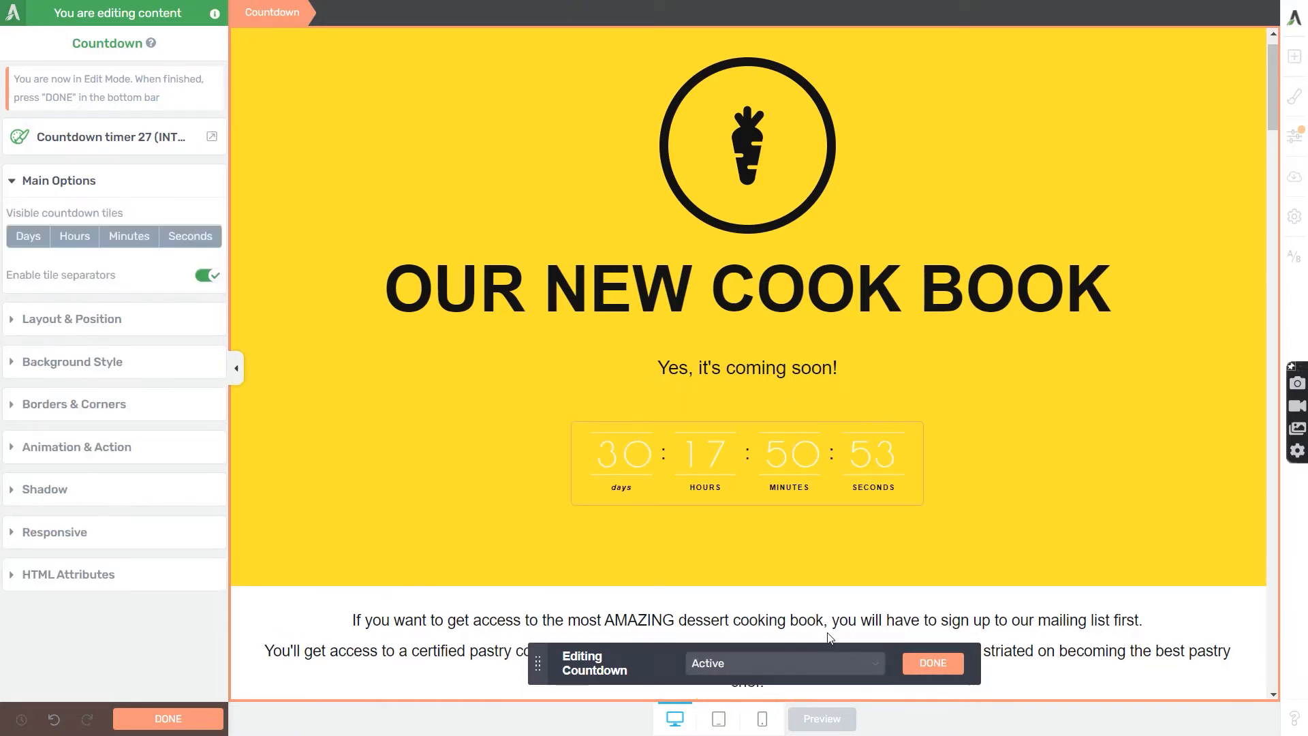
click(933, 664)
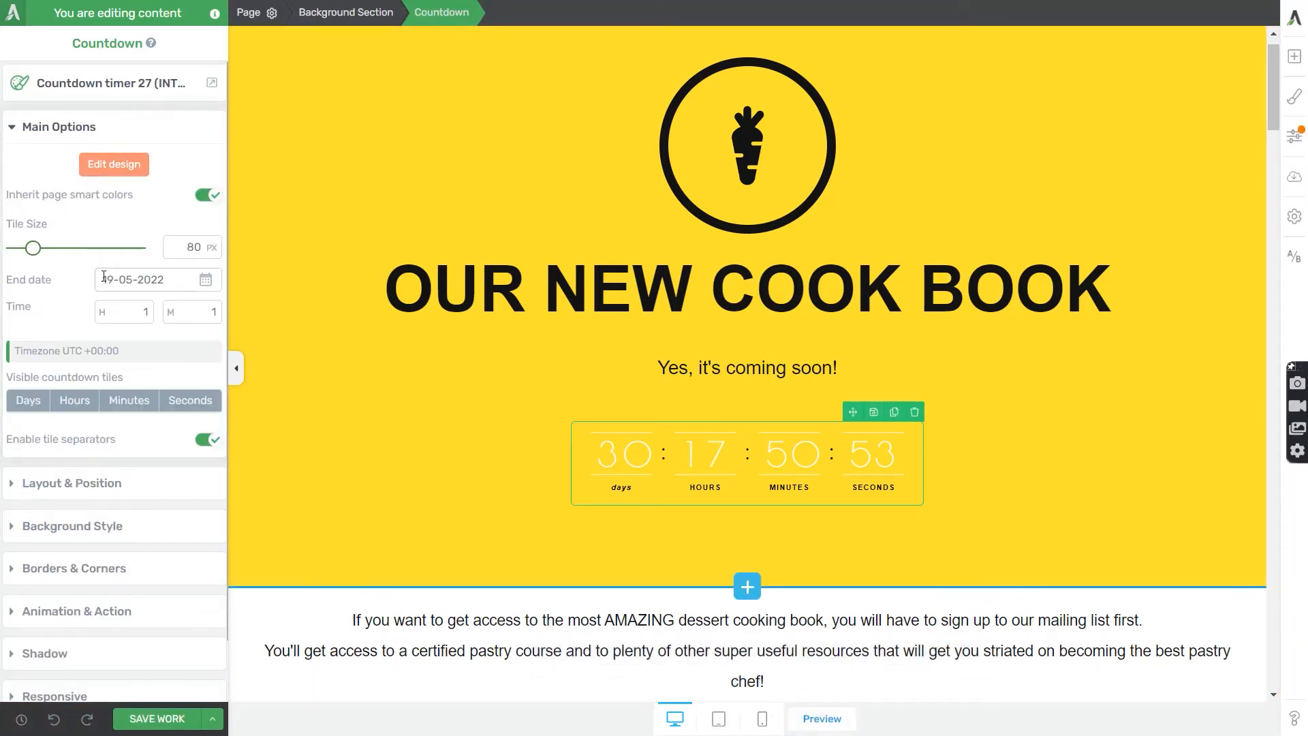
Turn the inheriting of page smart colors off and back on, and set the tile size to 74 px
click(212, 198)
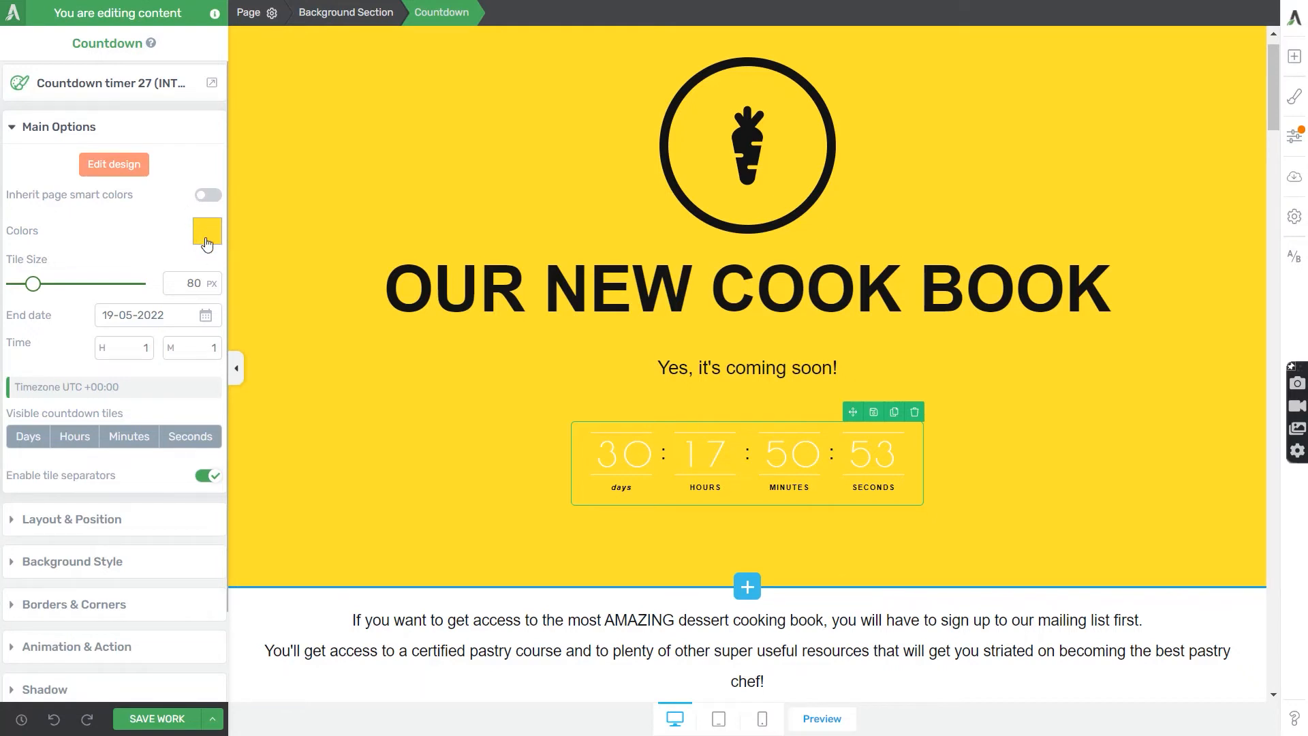
click(205, 197)
mouse_move(33, 248)
mouse_down()
mouse_move(46, 254)
mouse_move(31, 250)
mouse_up()
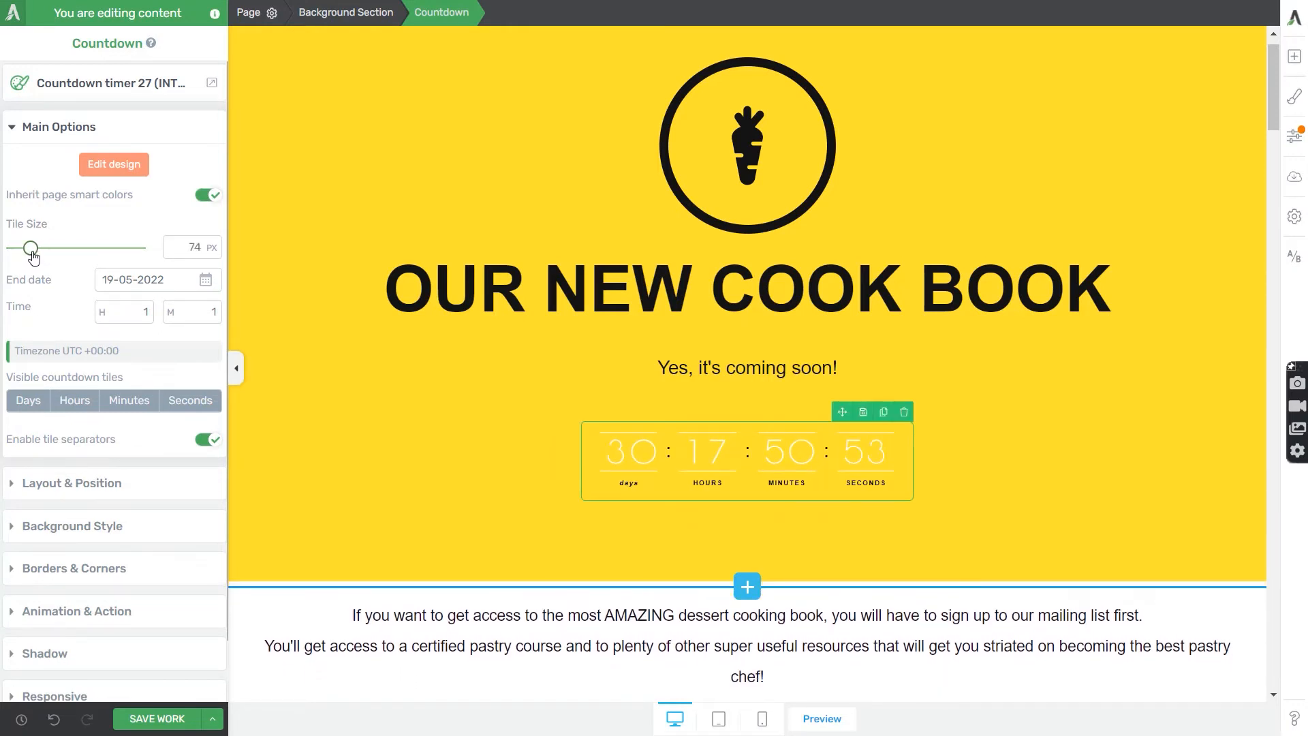
Examine the countdown's end date calendar and its timezone note without changing the date
click(144, 281)
click(160, 280)
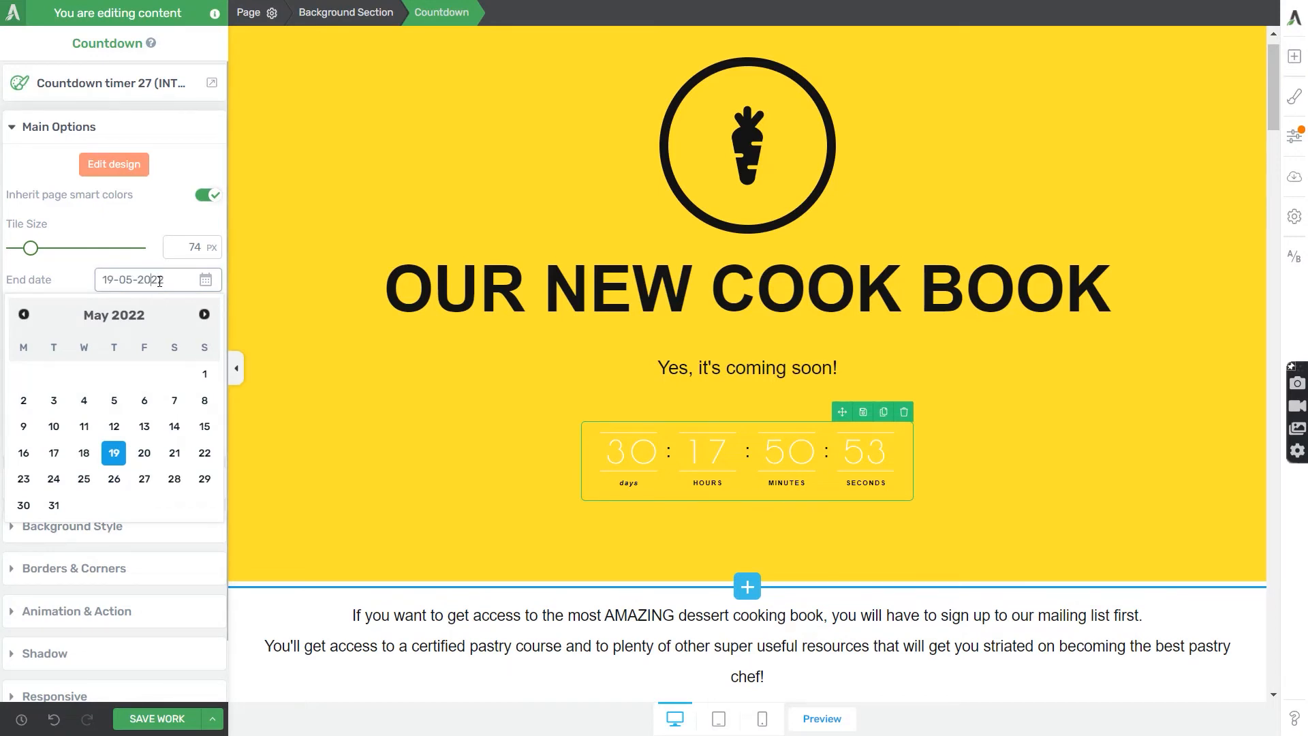
click(82, 280)
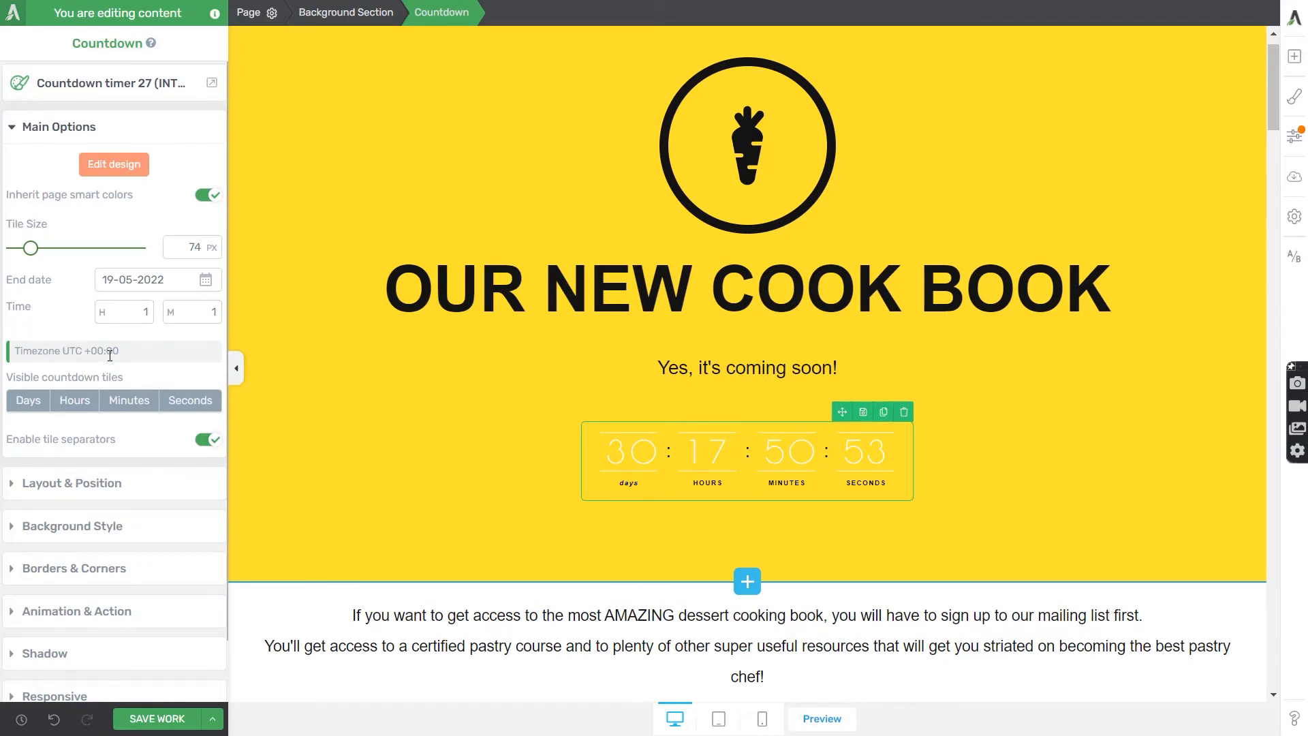
drag(21, 351, 134, 359)
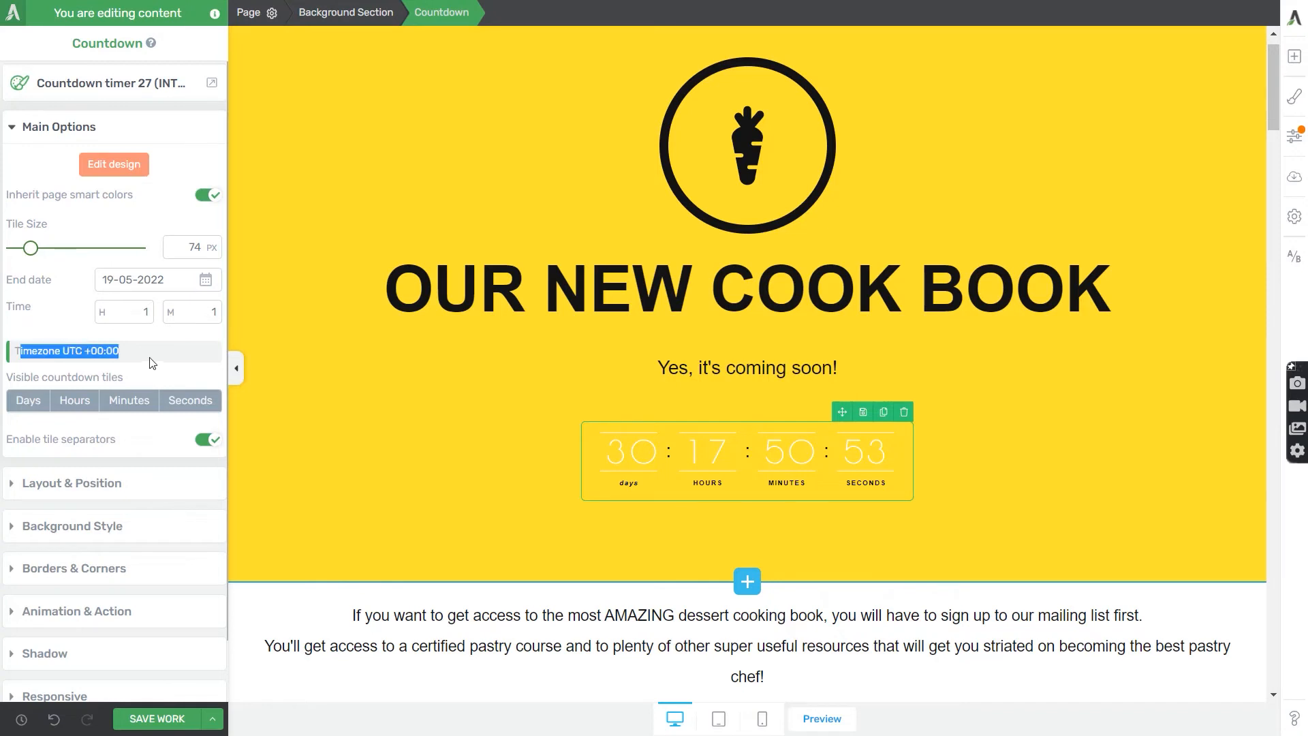
Add a Countdown Evergreen element between the yellow section and the sign-up text, using the Countdown timer 08 template
click(150, 360)
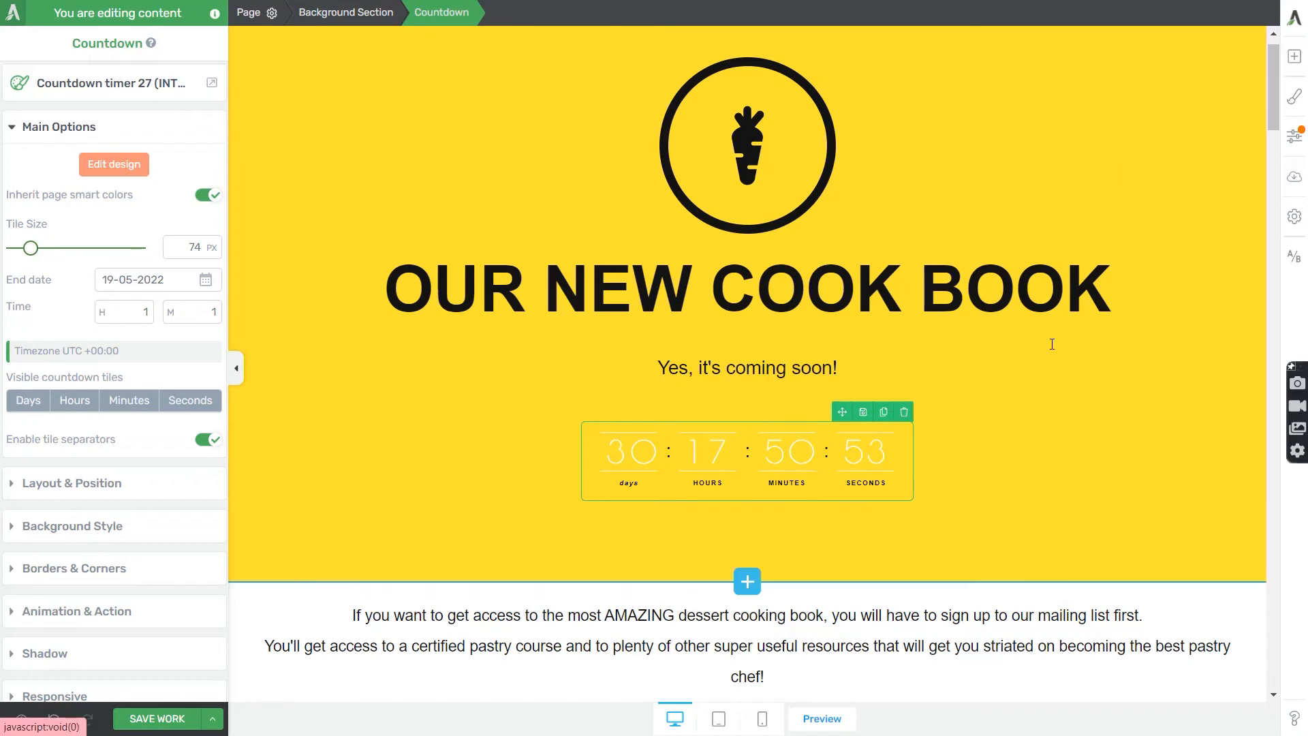
click(1294, 56)
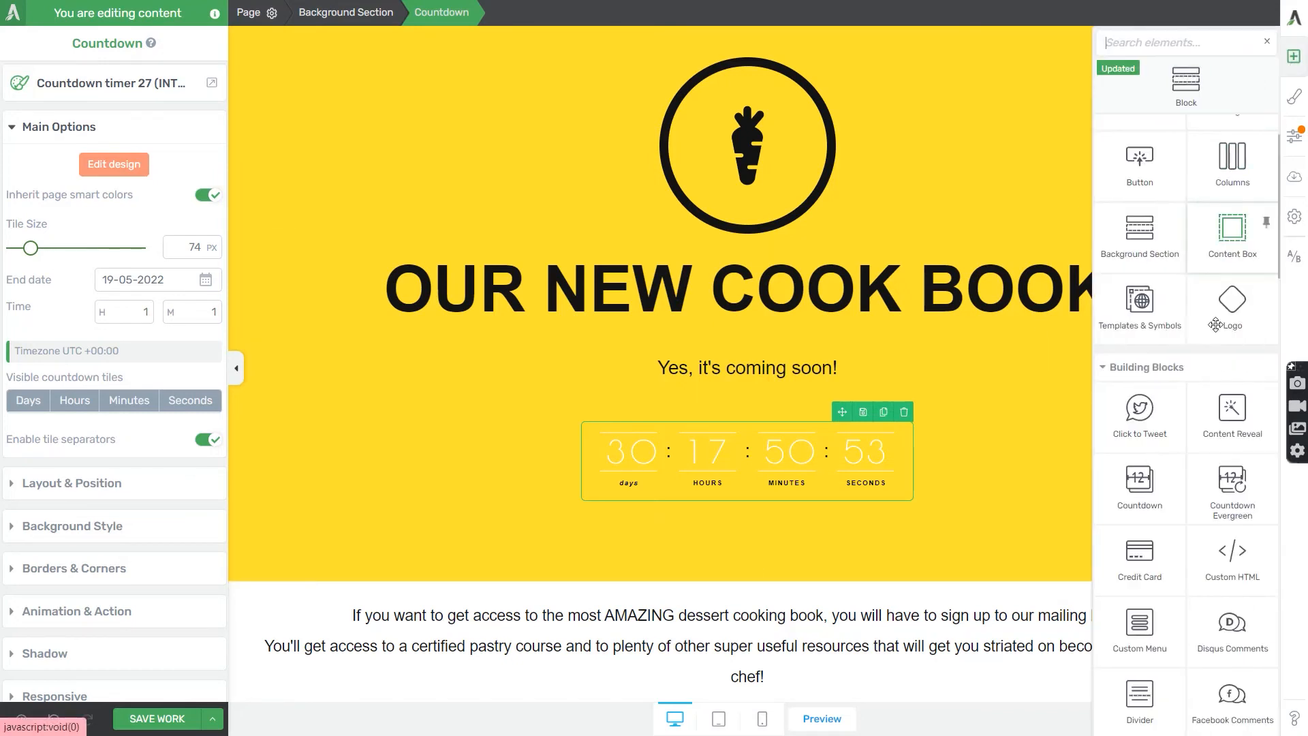
drag(1232, 484, 818, 583)
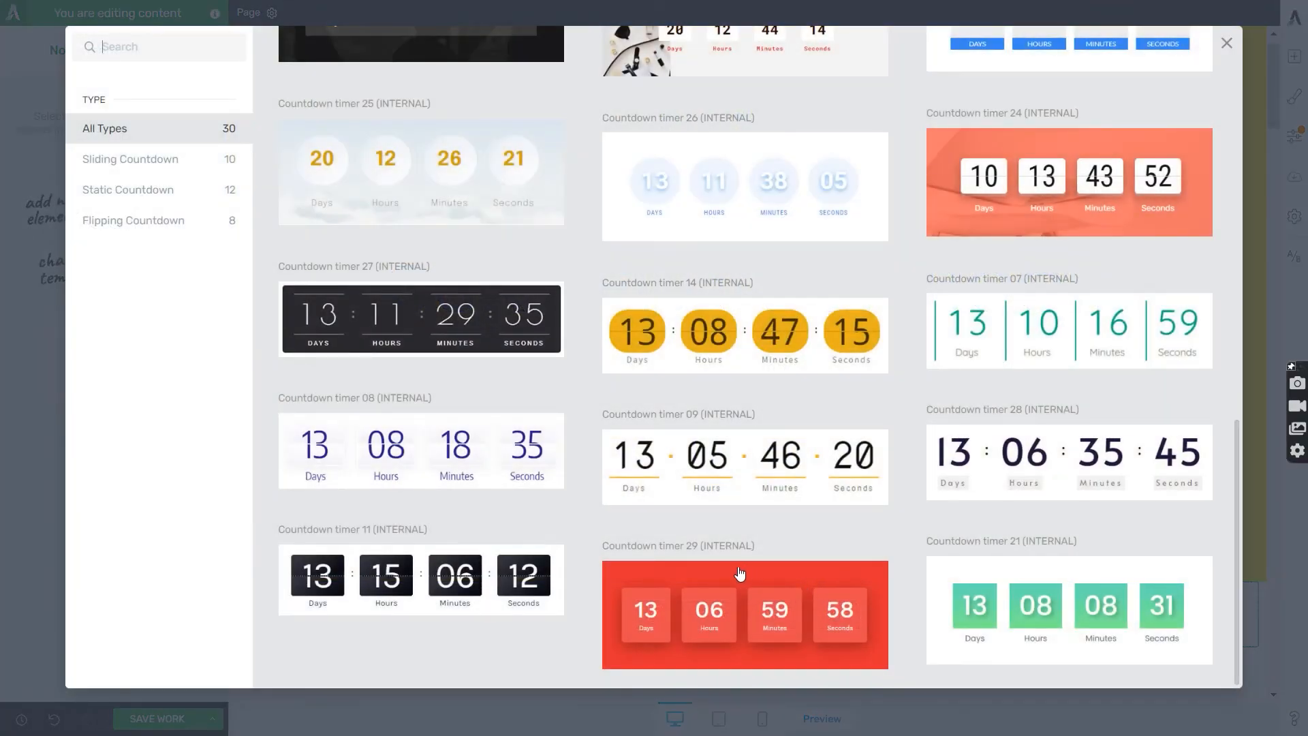
click(519, 456)
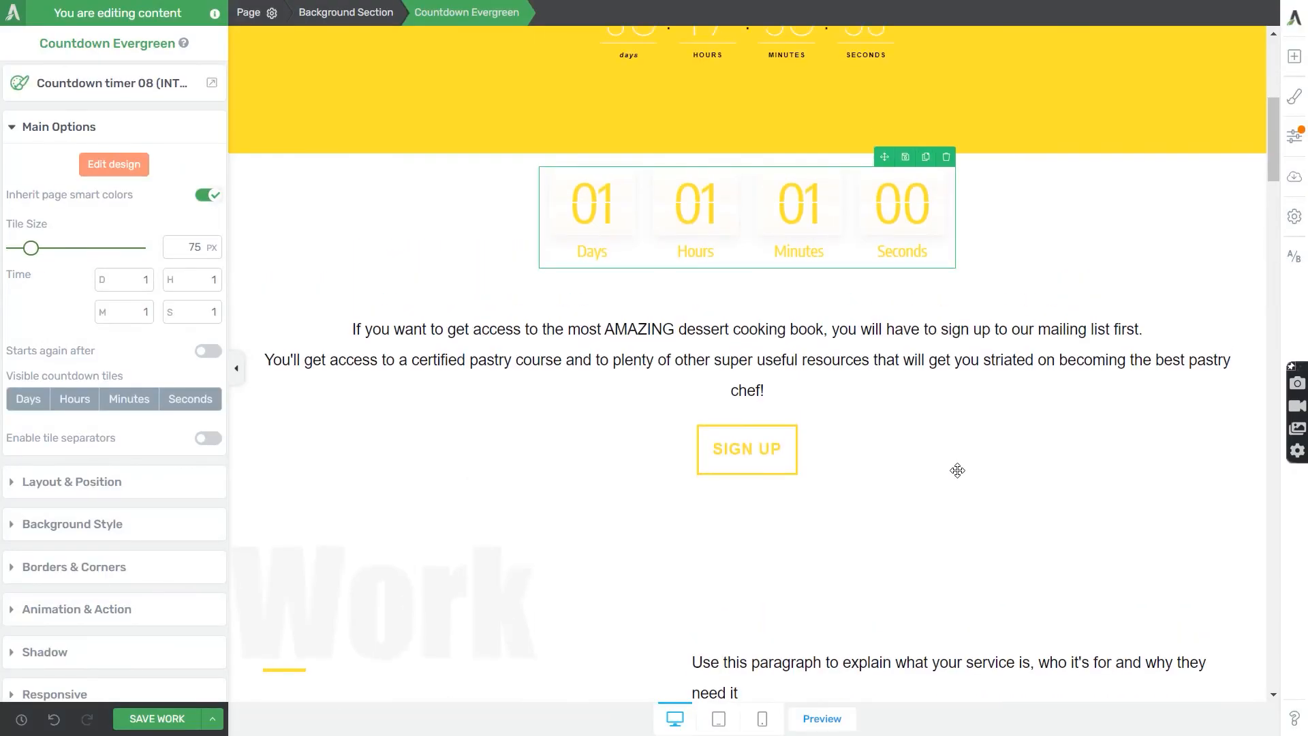
scroll(957, 471, up, 1)
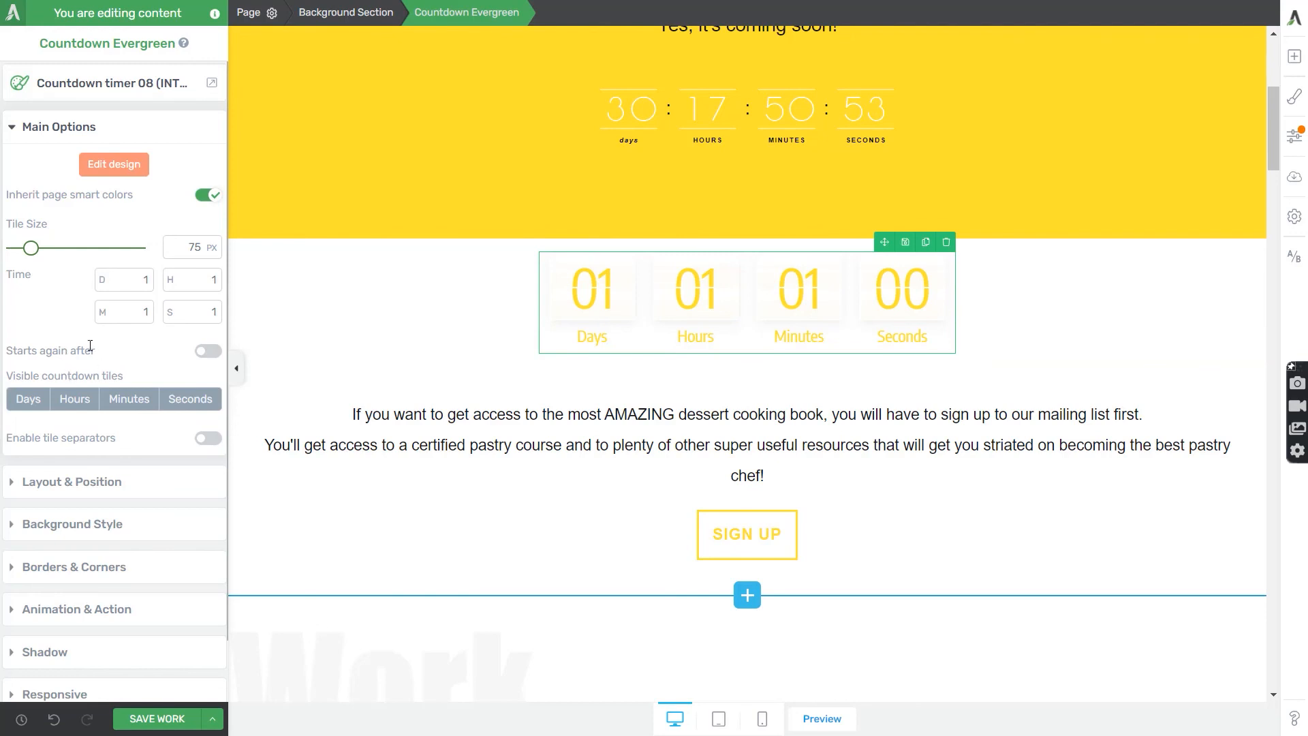
Enable the Starts again after option for the evergreen countdown
drag(12, 350, 80, 350)
click(114, 351)
click(207, 352)
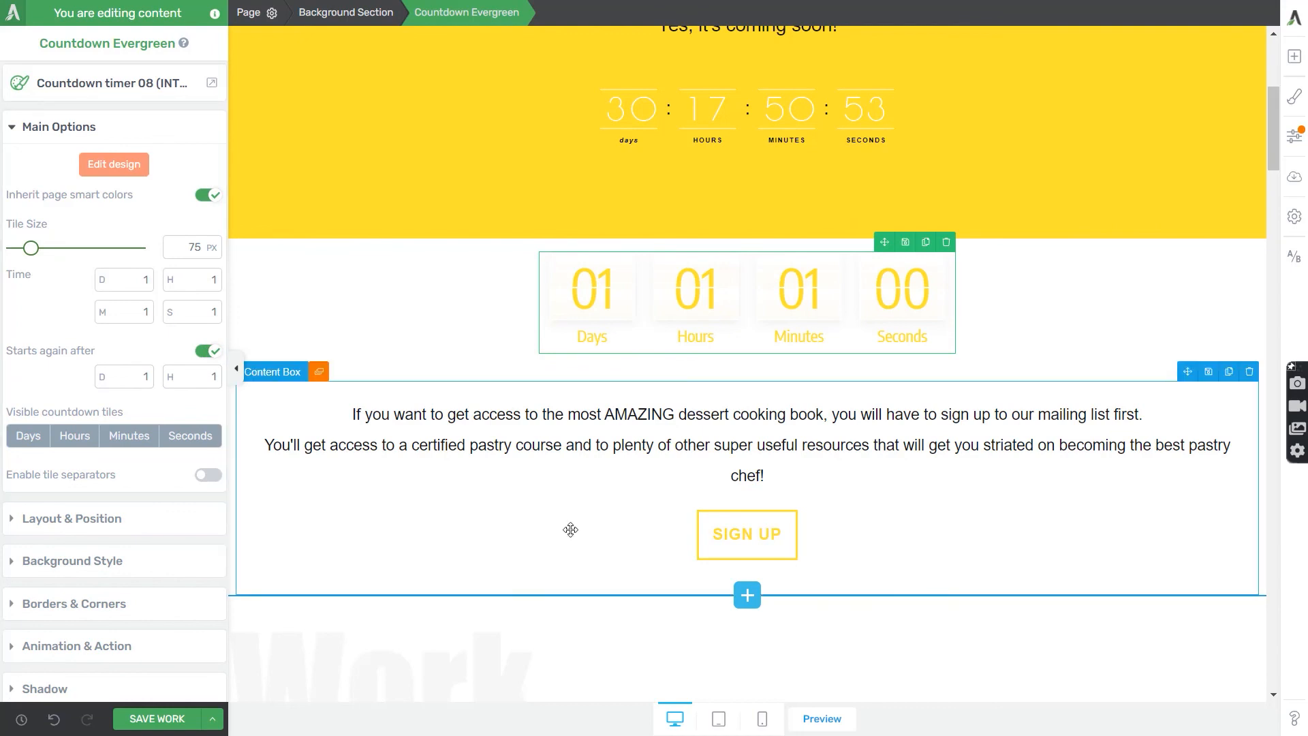
scroll(635, 539, up, 3)
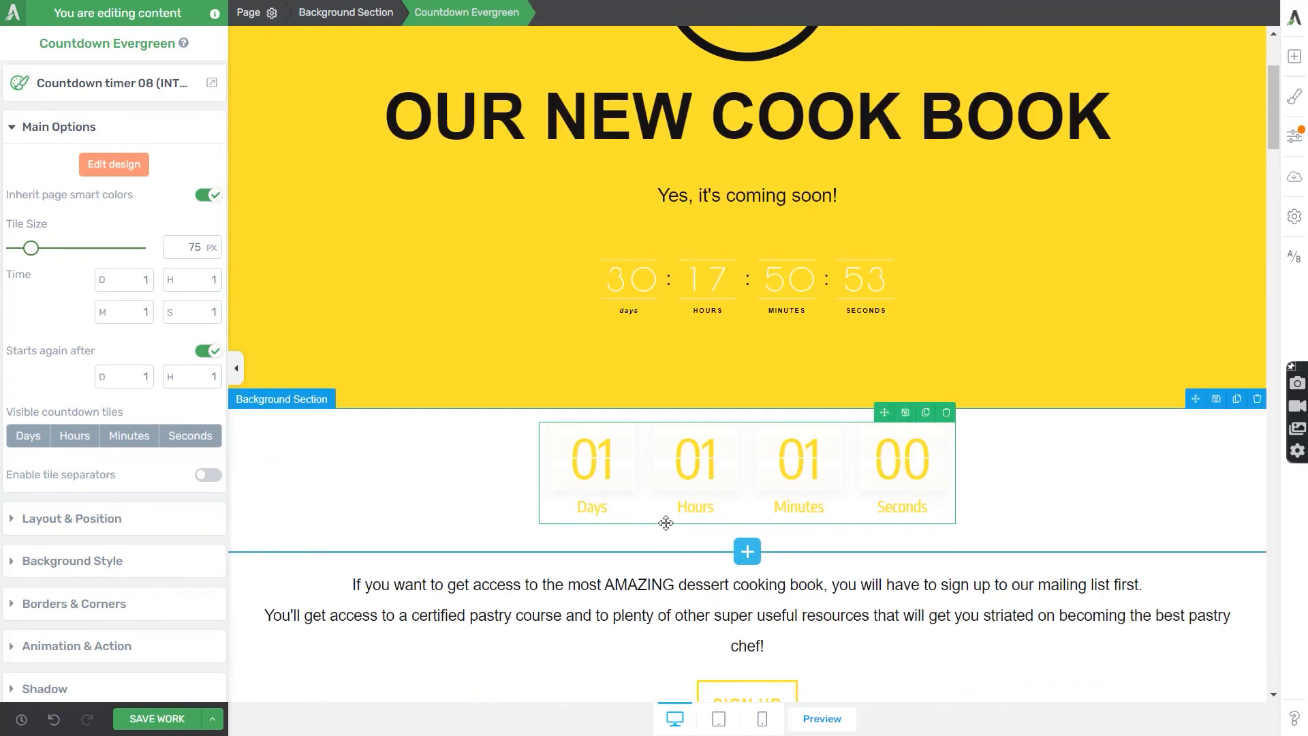